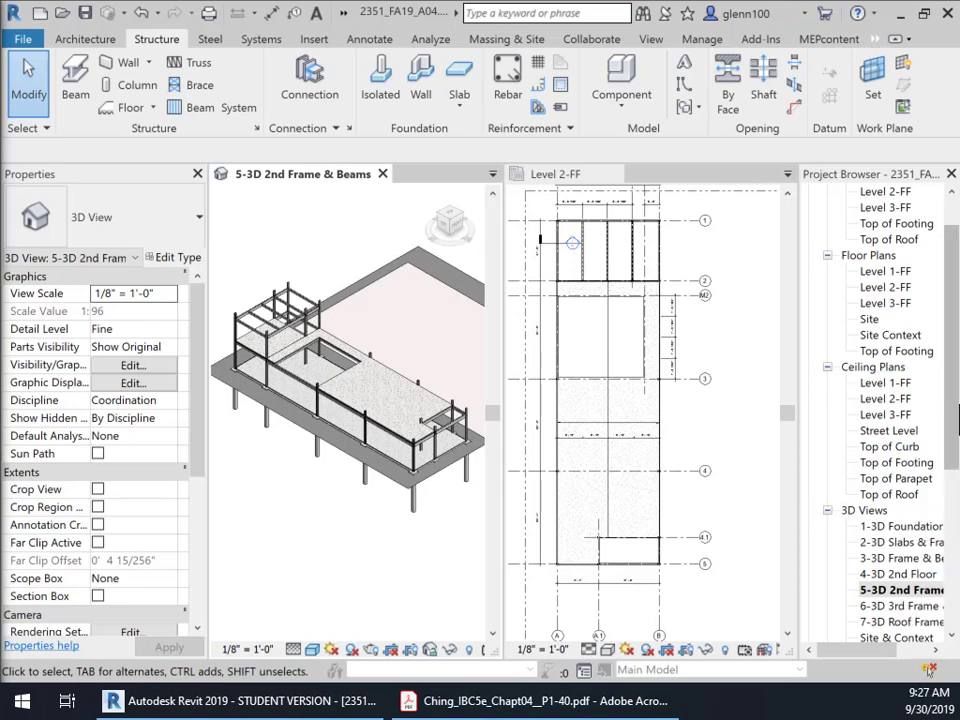
Step: Open the West building elevation and recenter the structure in the view
left_click_drag(953, 430, 950, 540)
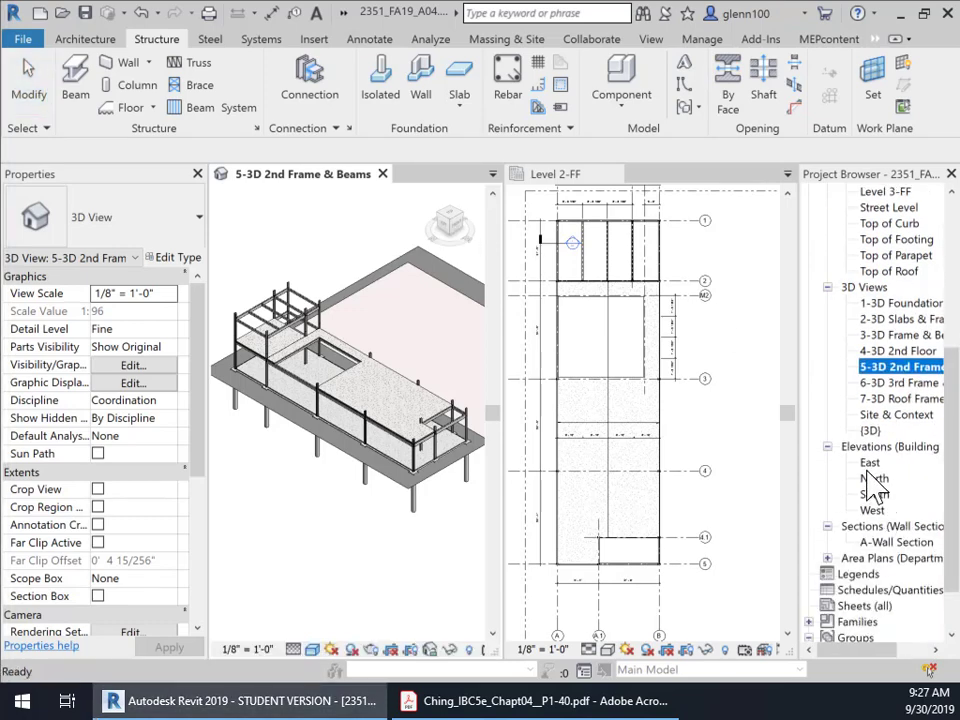
double_click(873, 512)
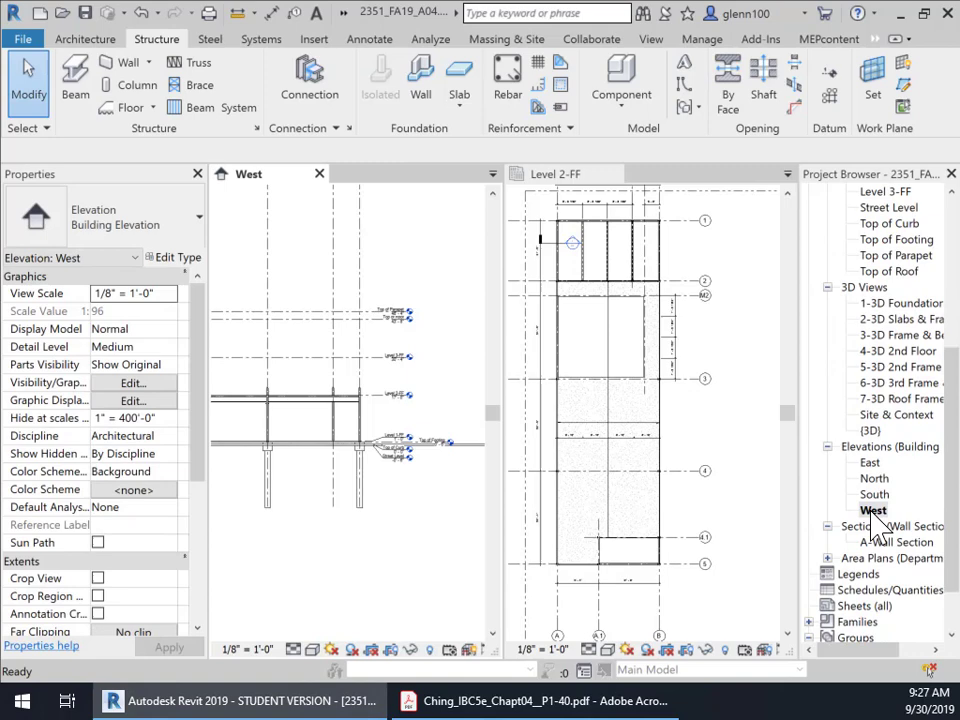
scroll(305, 477, "down", 2)
mouse_move(313, 484)
middle_mouse_down()
mouse_move(480, 467)
mouse_move(343, 497)
mouse_move(330, 484)
middle_mouse_up()
scroll(414, 466, "up", 2)
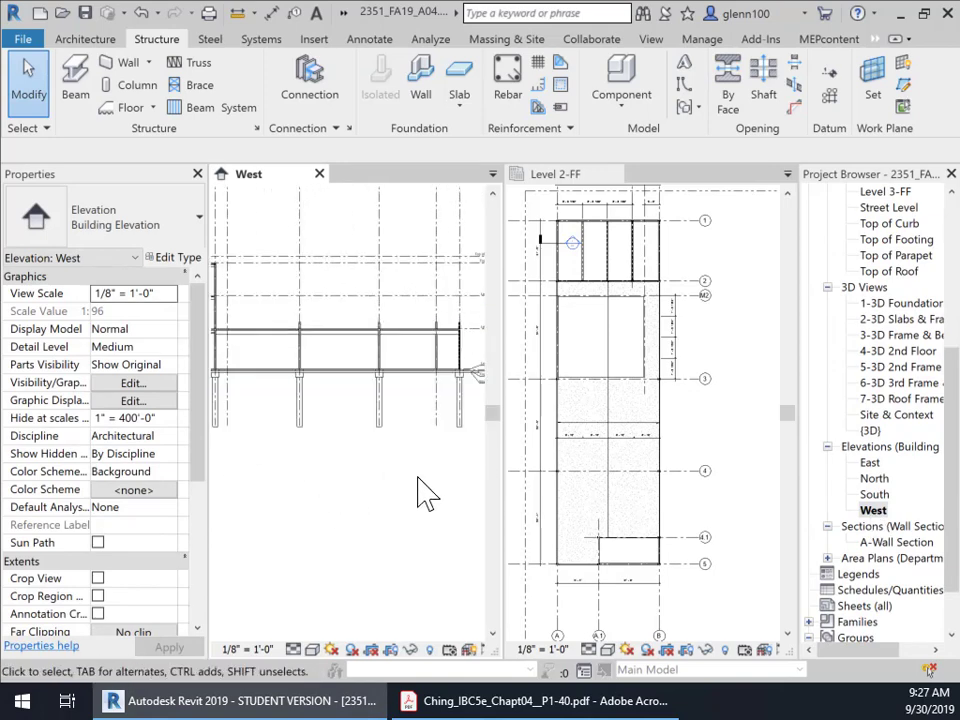
middle_click_drag(424, 493, 416, 627)
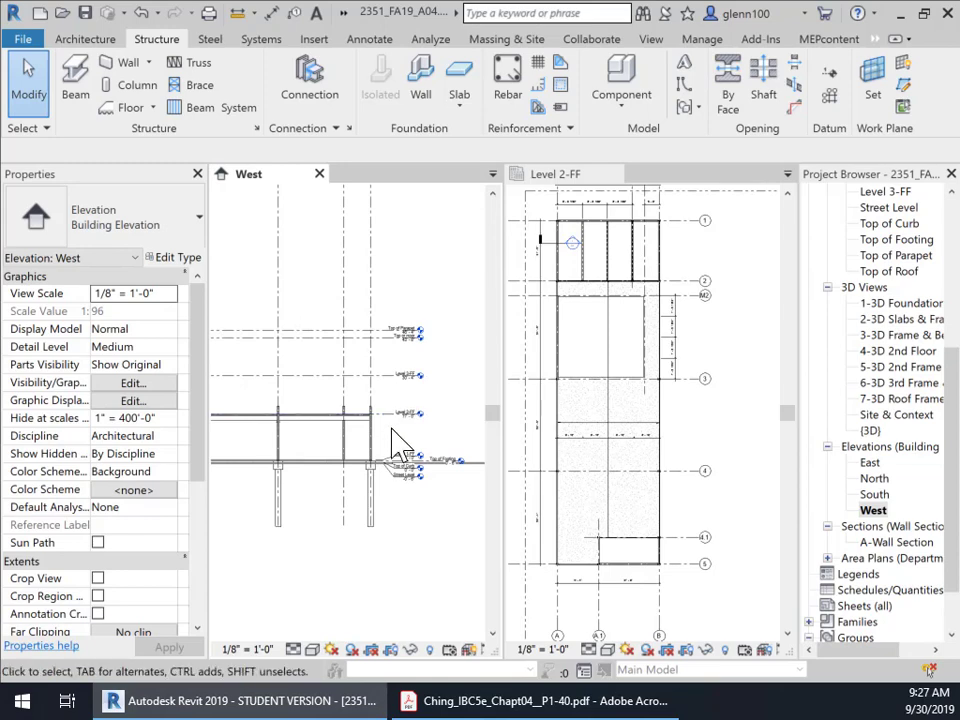
Step: Select the floors and framing in the West elevation, then clear the selection and recenter
left_click_drag(366, 440, 272, 395)
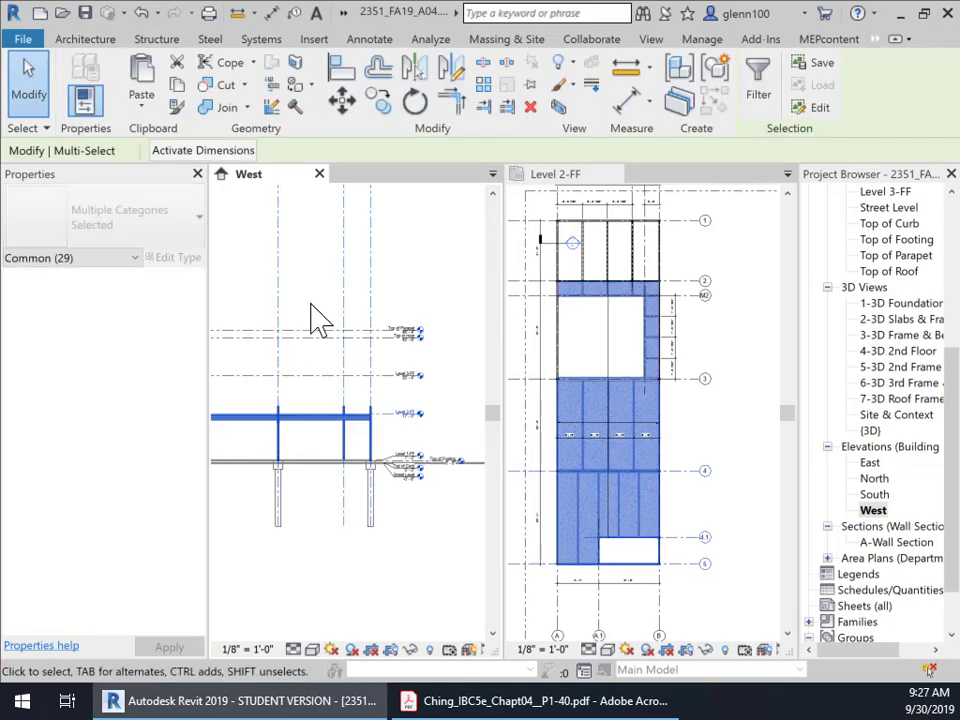
left_click(350, 575)
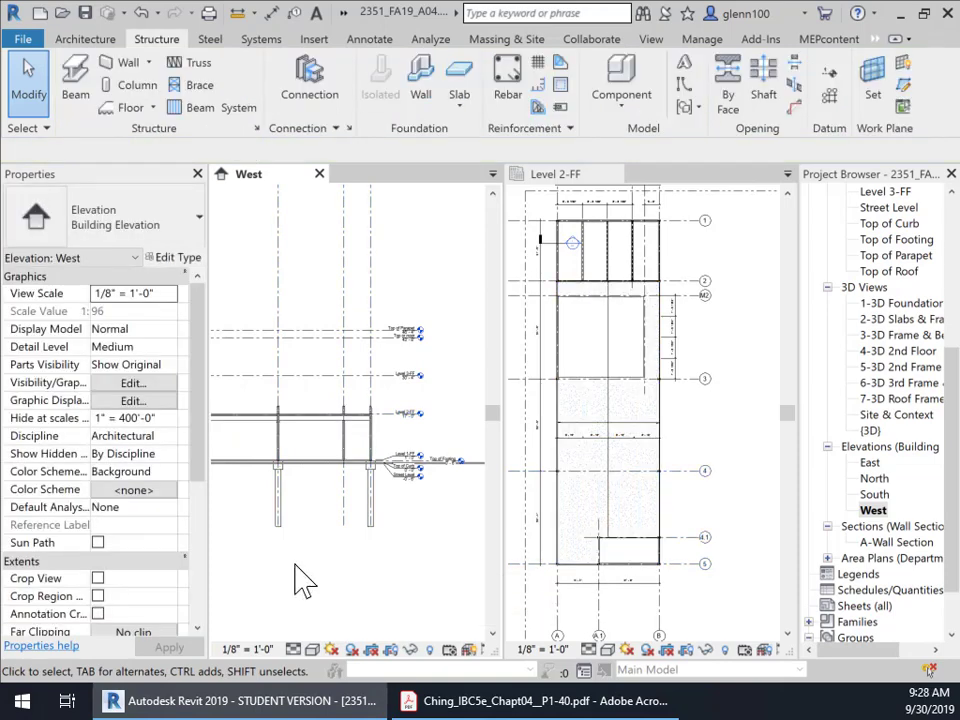
scroll(304, 579, "down", 1)
middle_click_drag(296, 639, 418, 520)
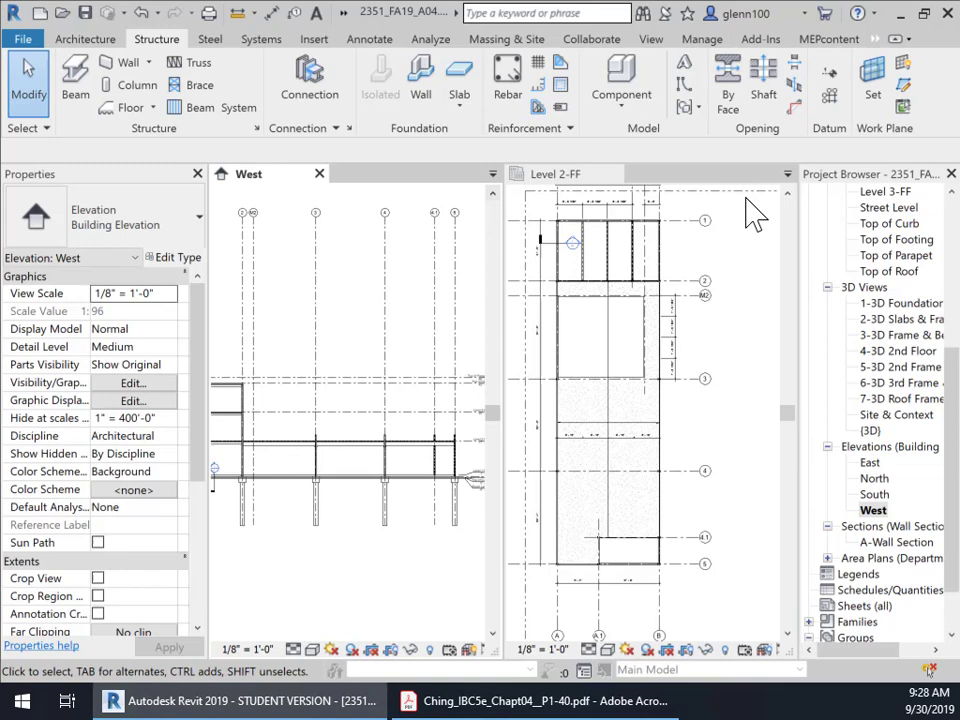
Step: In the 5-3D 2nd Frame & Beams side view, crossing-select the 38 Level 2 framing and deck elements
left_click(492, 175)
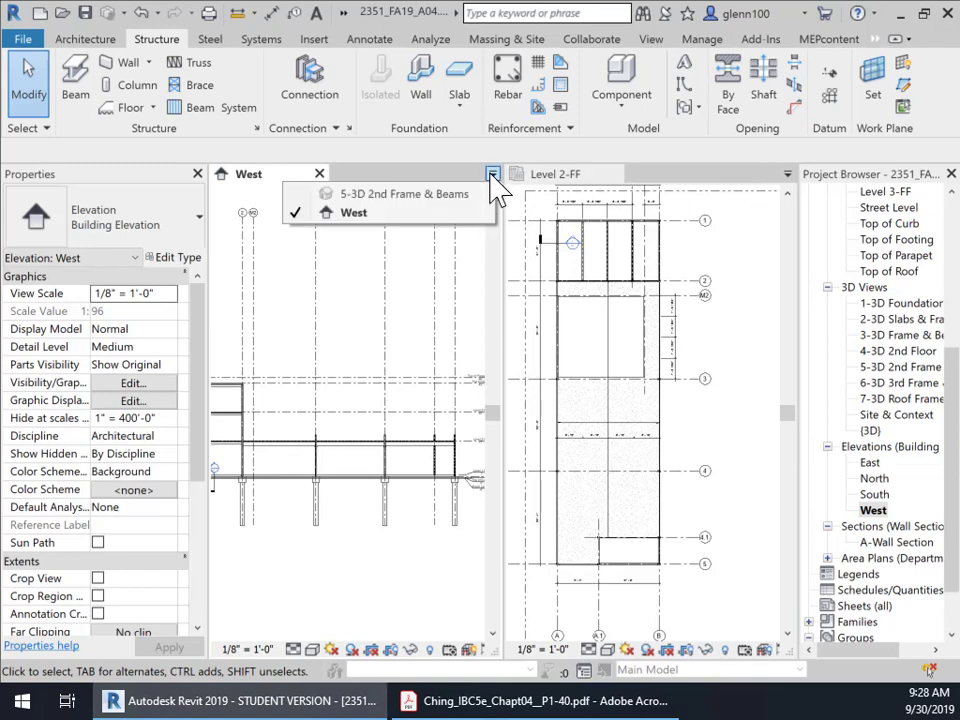
left_click(375, 196)
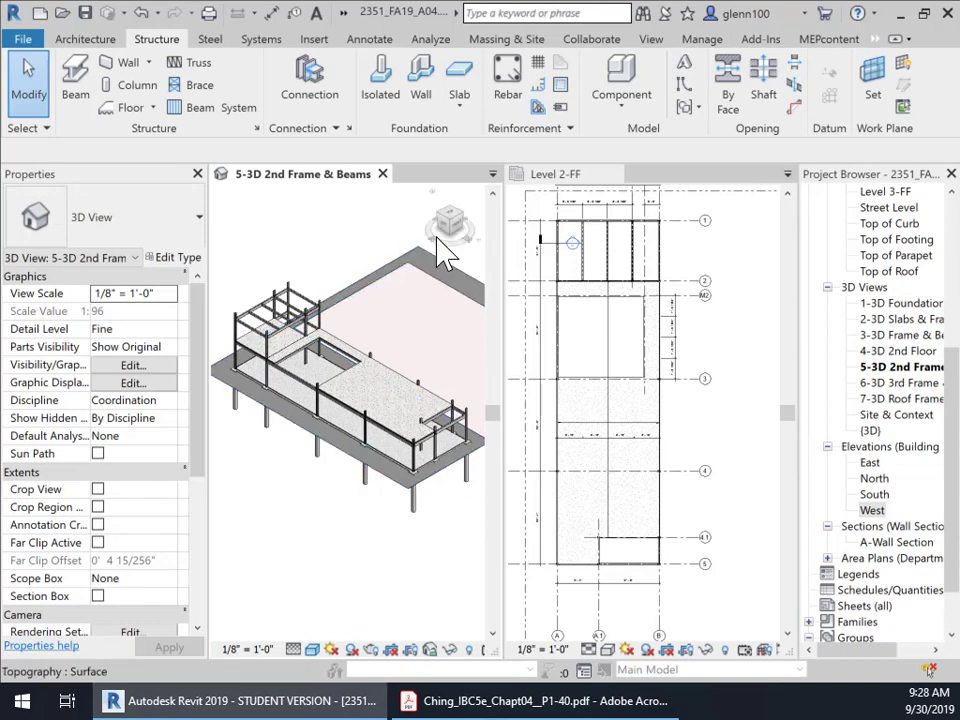
left_click(446, 224)
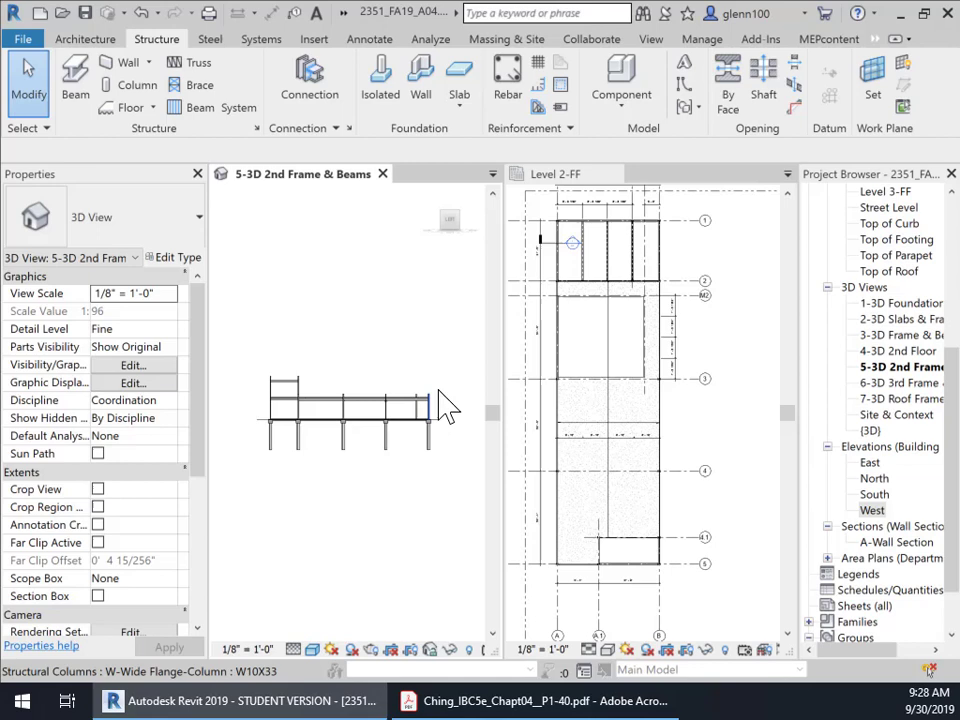
left_click_drag(440, 385, 315, 410)
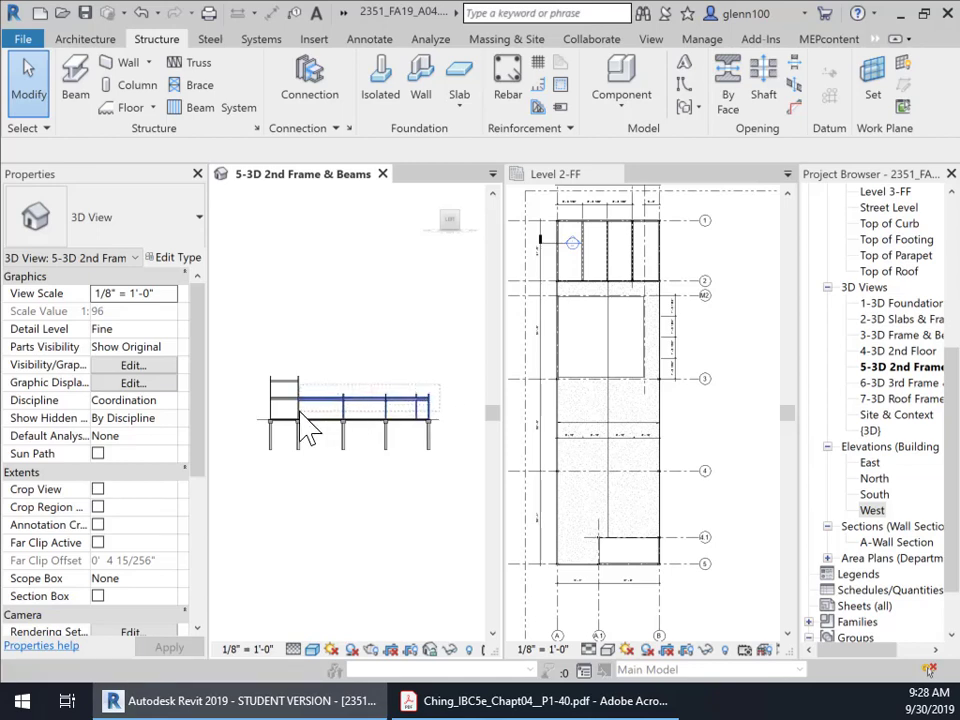
left_click_drag(302, 410, 310, 420)
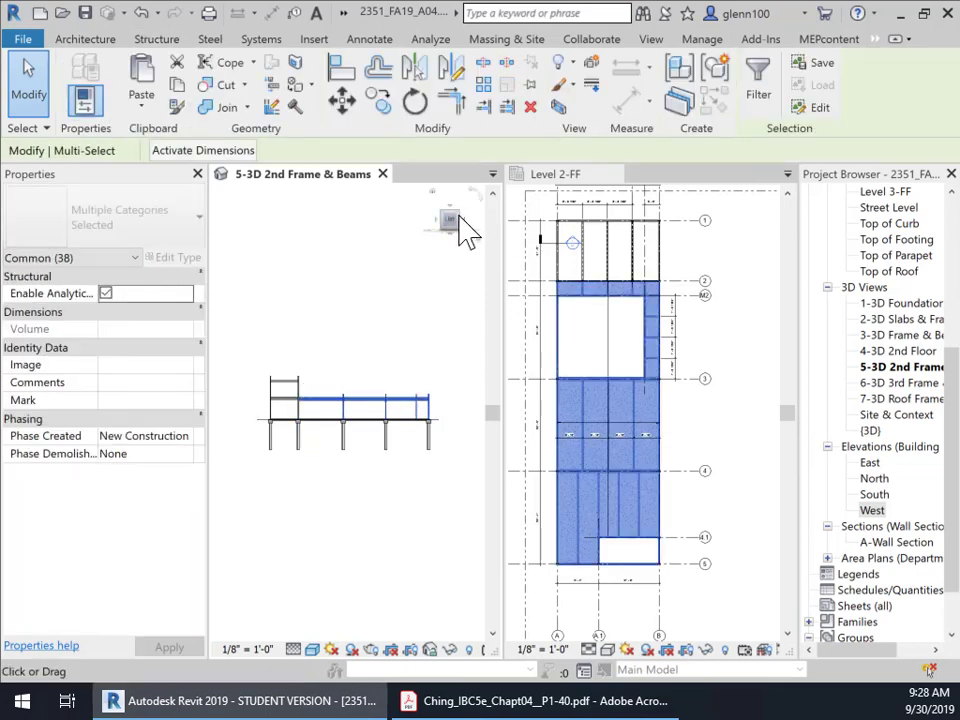
Step: Restore the isometric corner view and copy the 38 selected elements to the clipboard
left_click(467, 229)
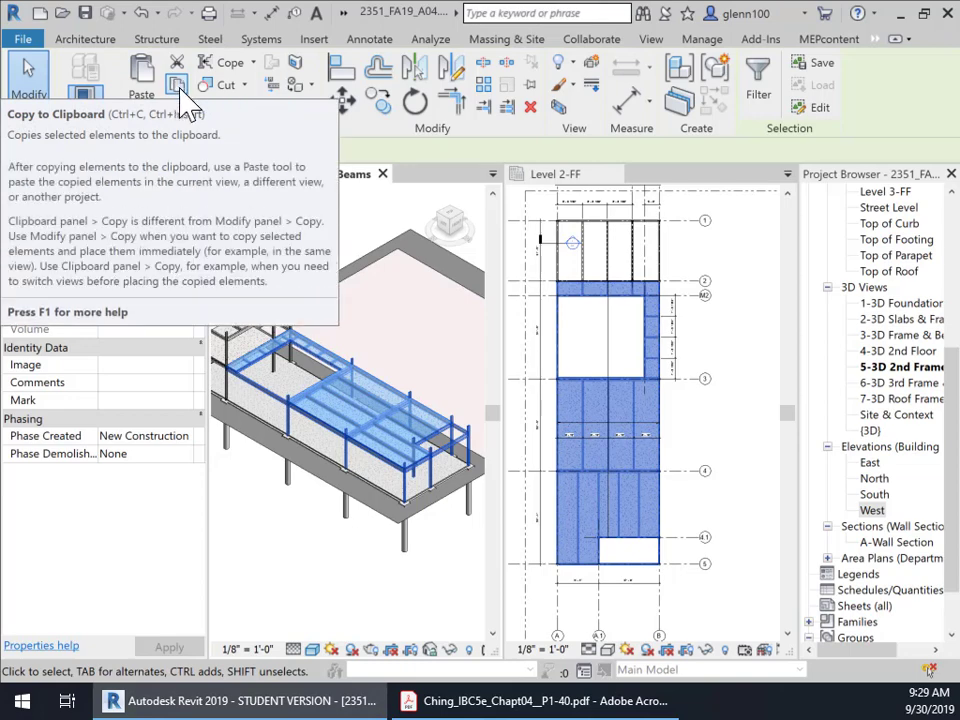
left_click(178, 86)
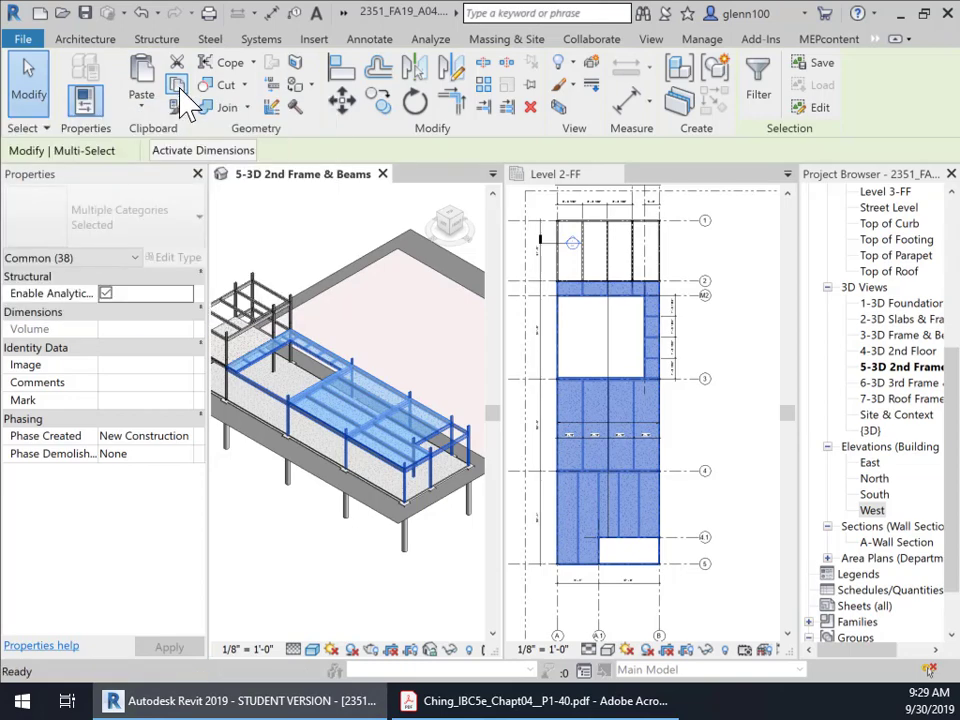
Step: From the West elevation, save the project and paste the copied frame aligned to Level 3-FF
left_click(492, 175)
left_click(385, 210)
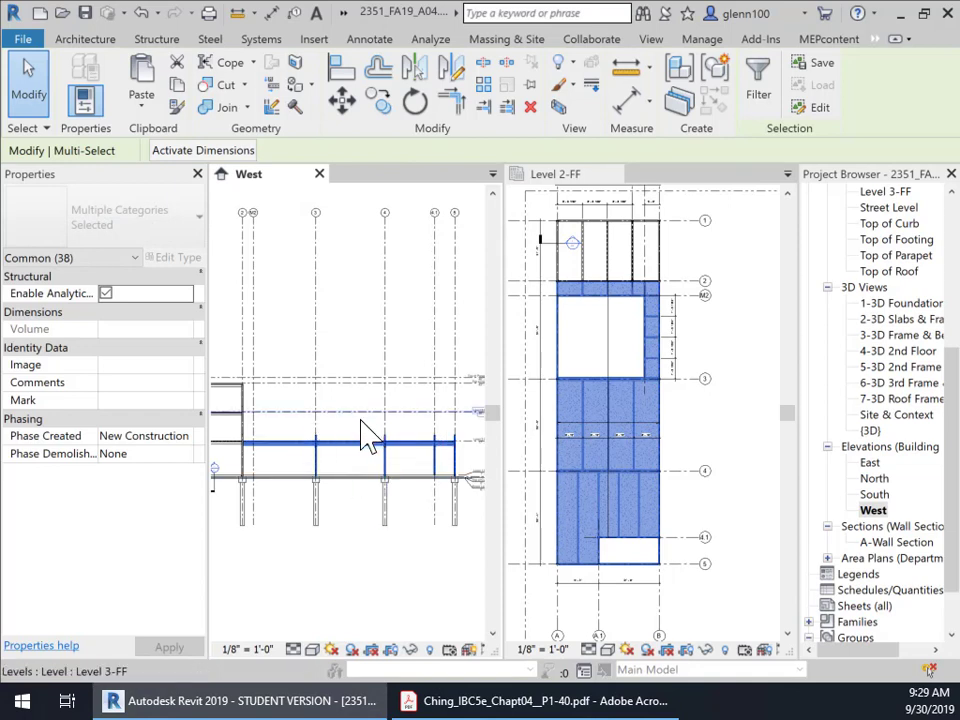
left_click(152, 108)
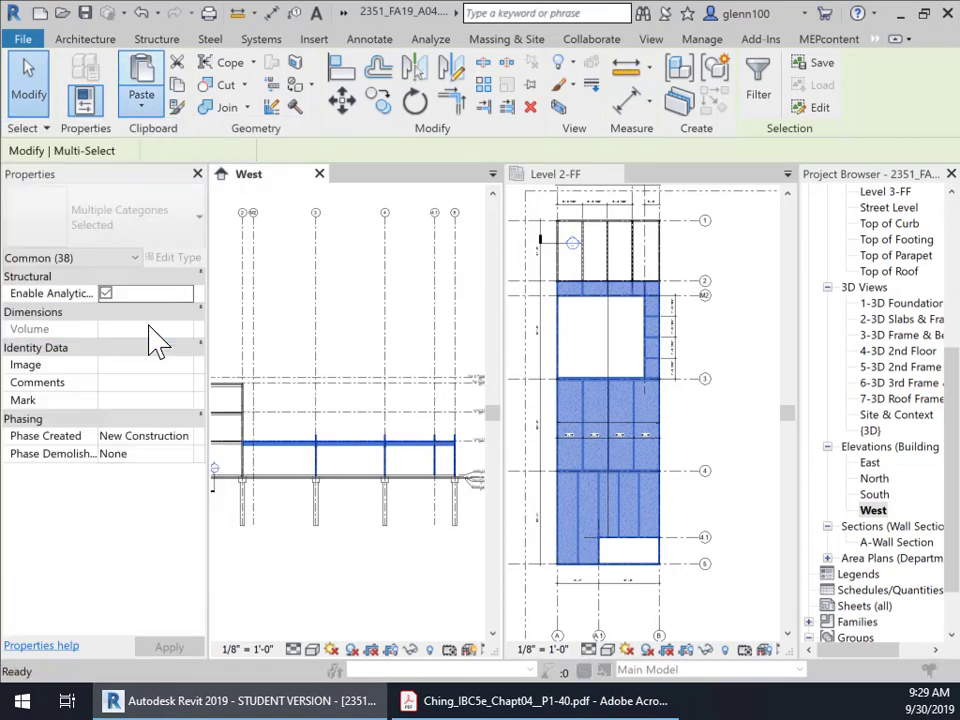
left_click(402, 303)
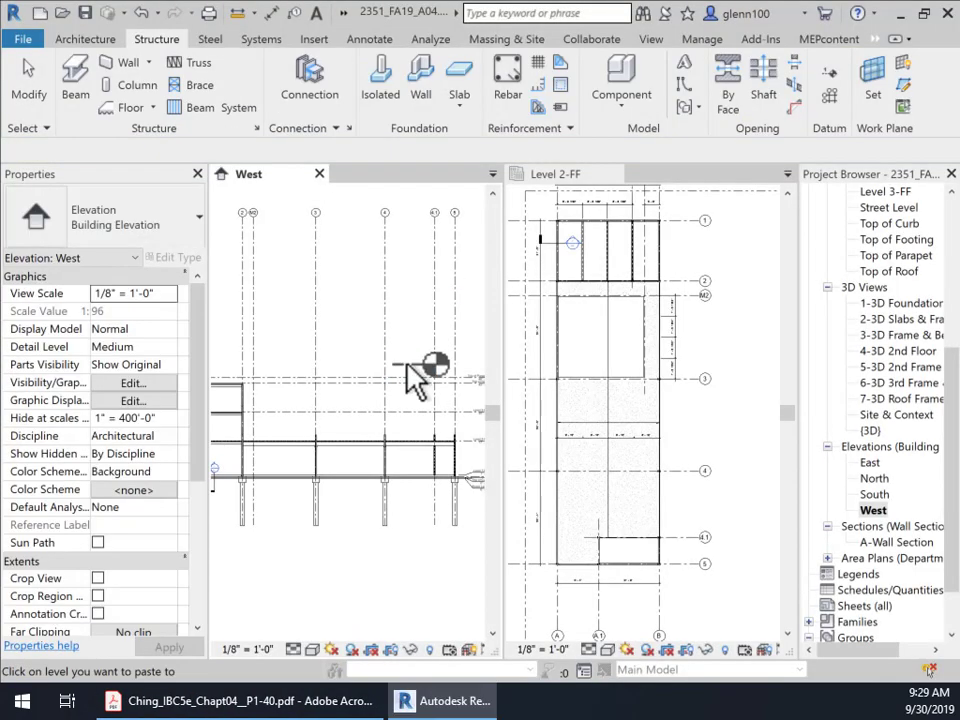
scroll(398, 446, "up", 3)
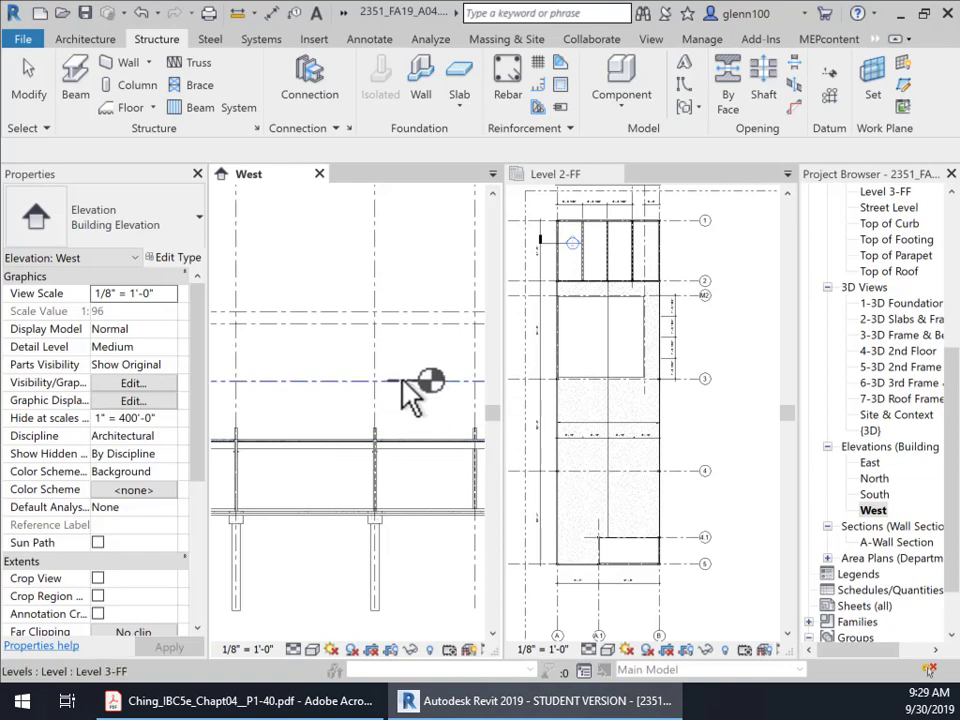
key("ctrl+v")
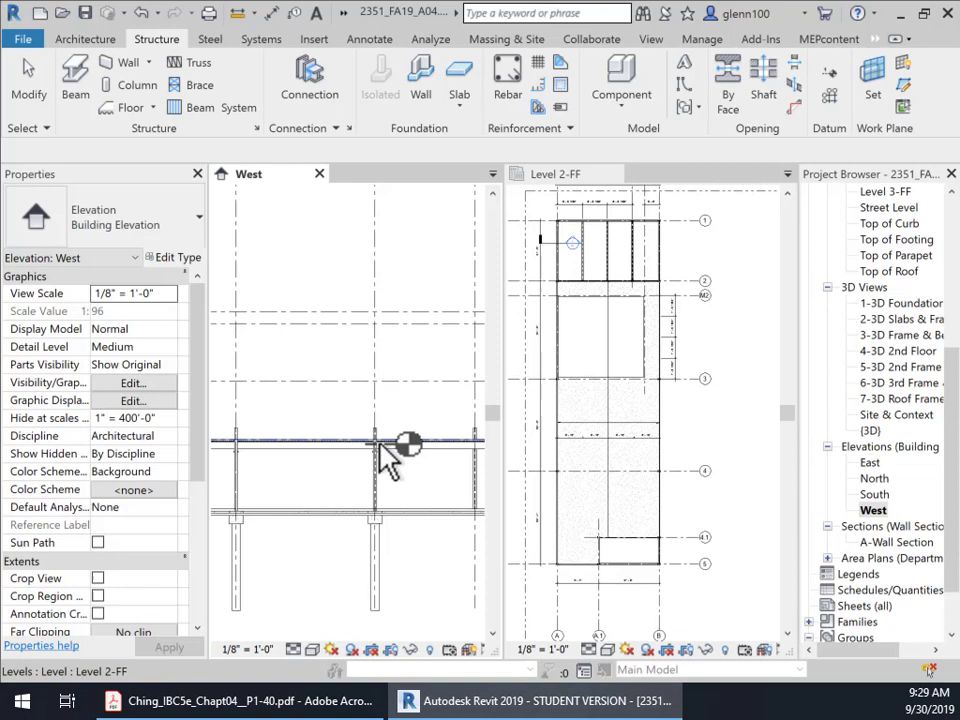
left_click(419, 382)
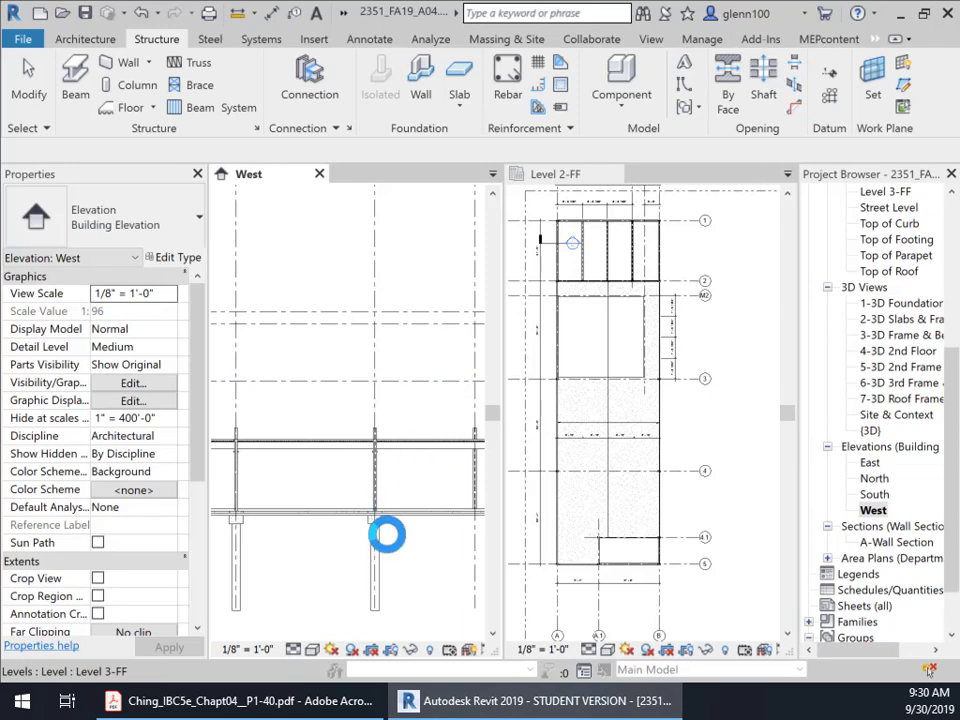
scroll(380, 500, "down", 1)
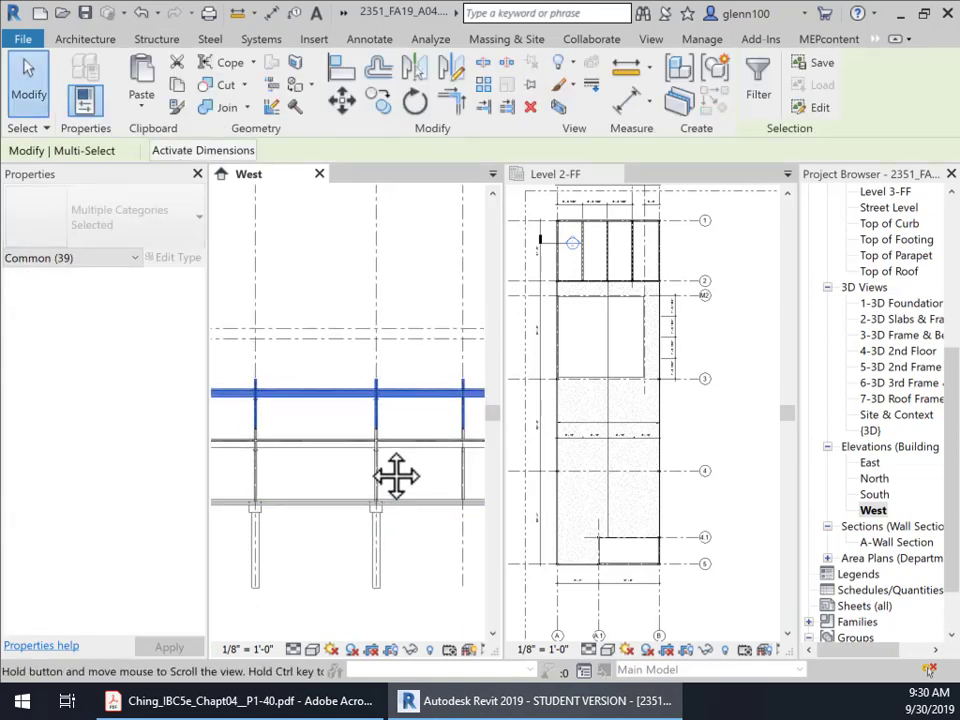
middle_click_drag(396, 477, 333, 430)
scroll(338, 432, "up", 3)
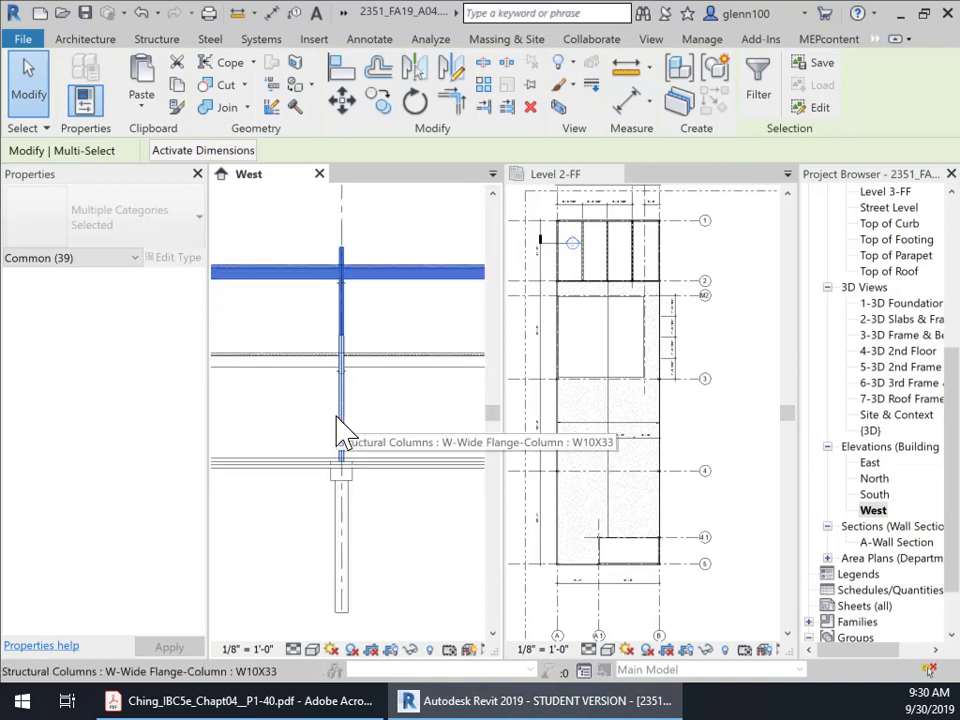
scroll(338, 432, "up", 1)
middle_click_drag(388, 407, 407, 497)
scroll(367, 462, "up", 1)
scroll(372, 480, "down", 1)
scroll(390, 485, "down", 1)
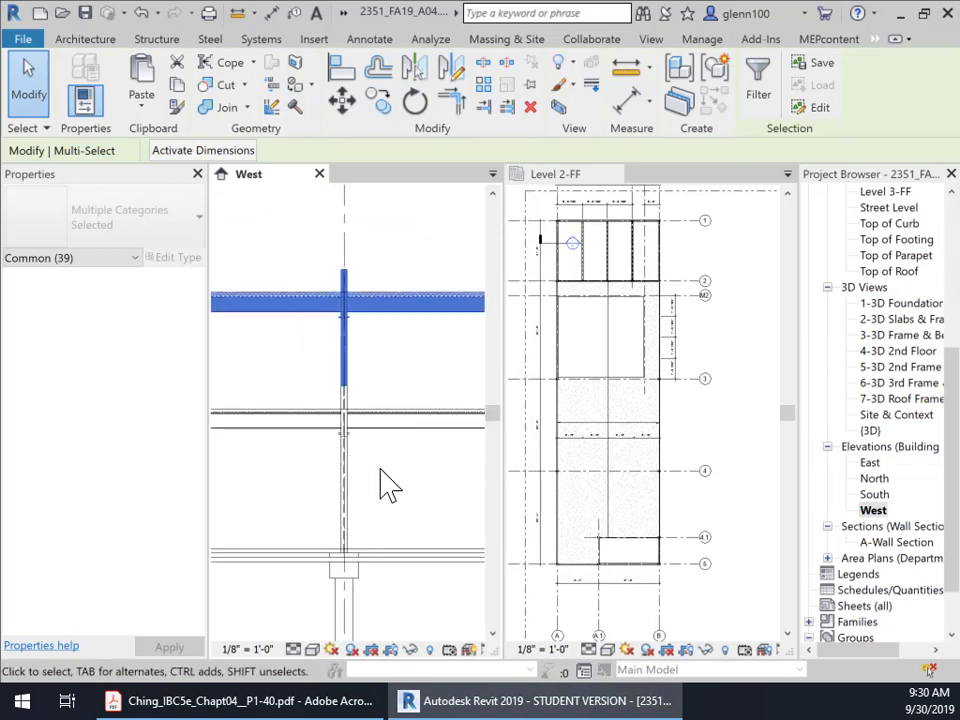
scroll(383, 486, "up", 1)
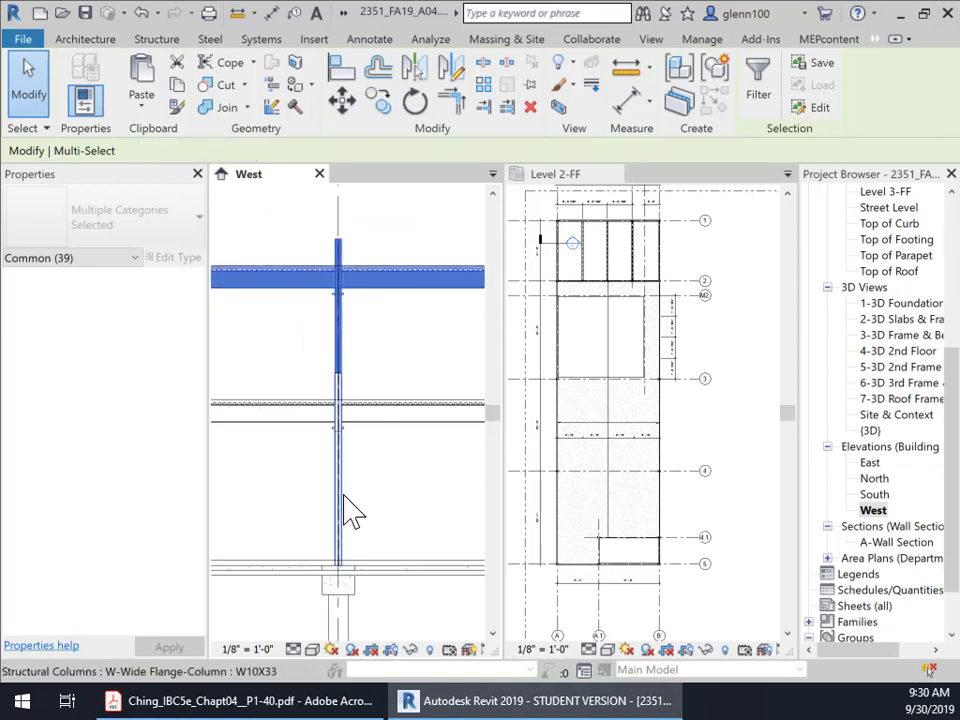
left_click(344, 496)
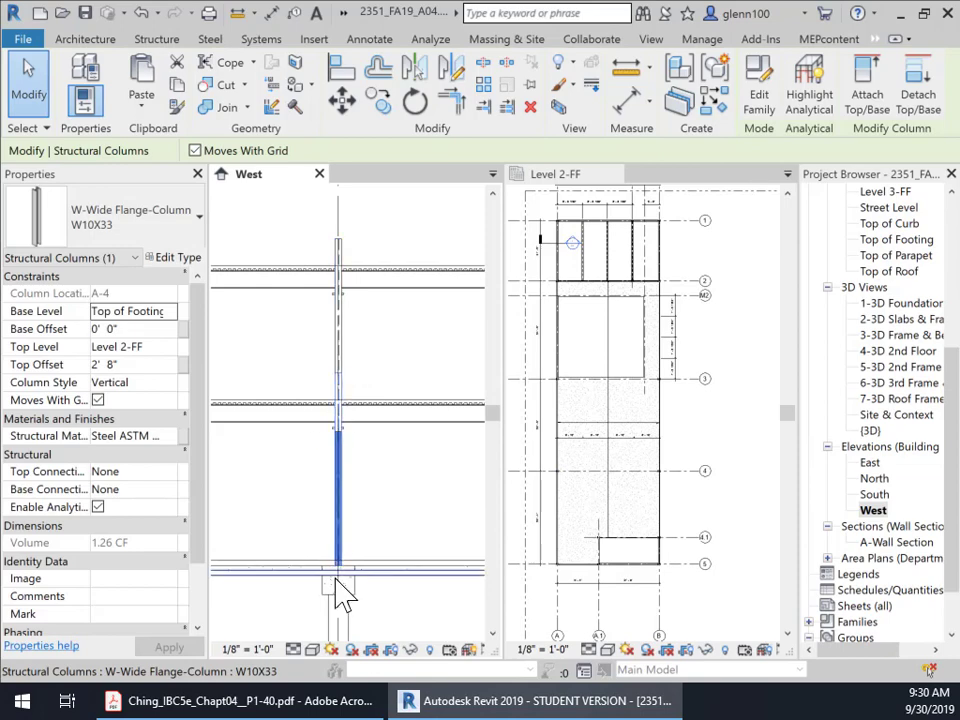
left_click(415, 368)
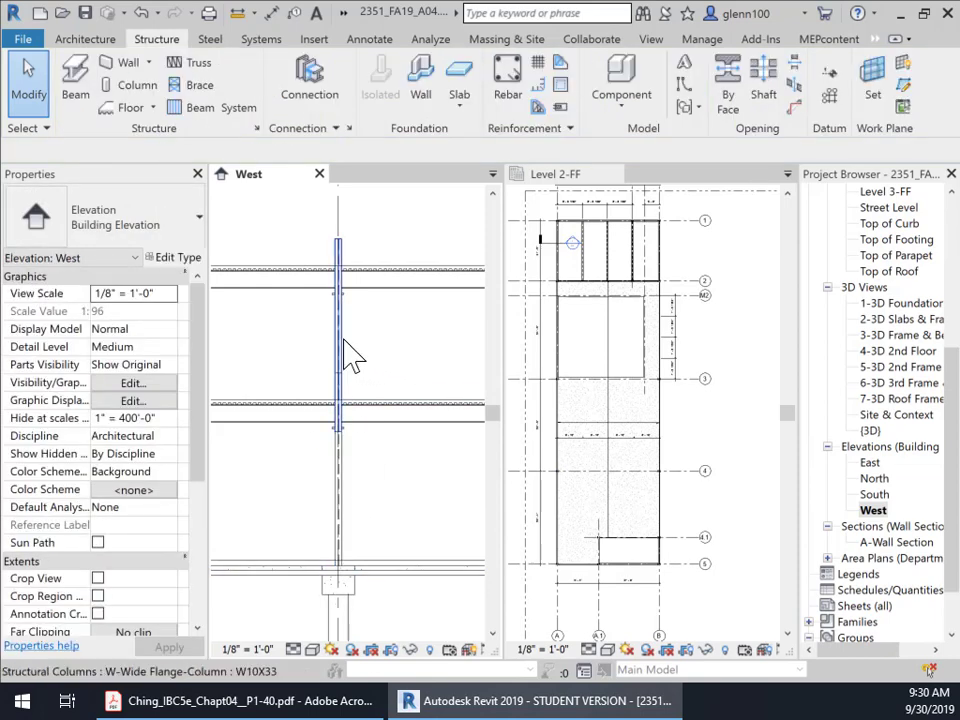
left_click(345, 355)
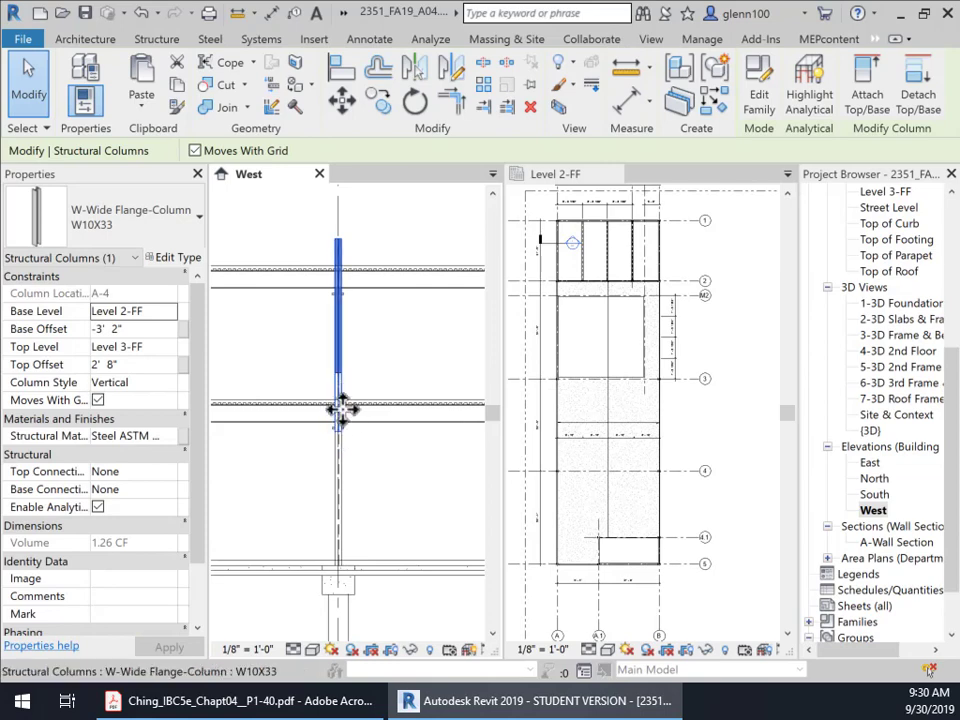
Step: Select the copied upper column and set its Base Offset to 32 (2' 8")
left_click(400, 469)
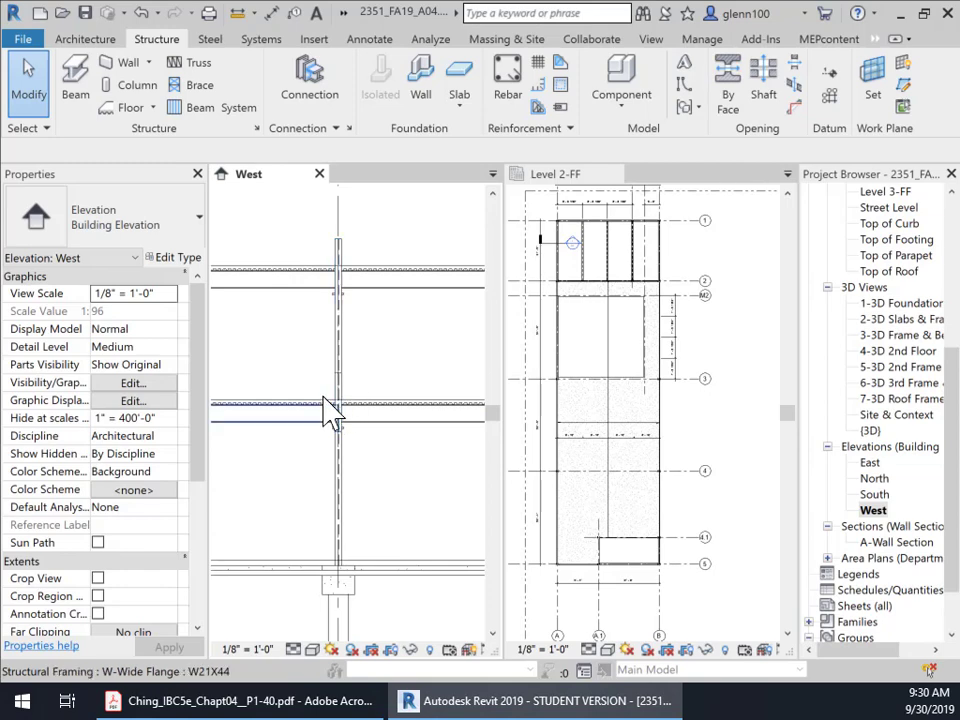
left_click(343, 365)
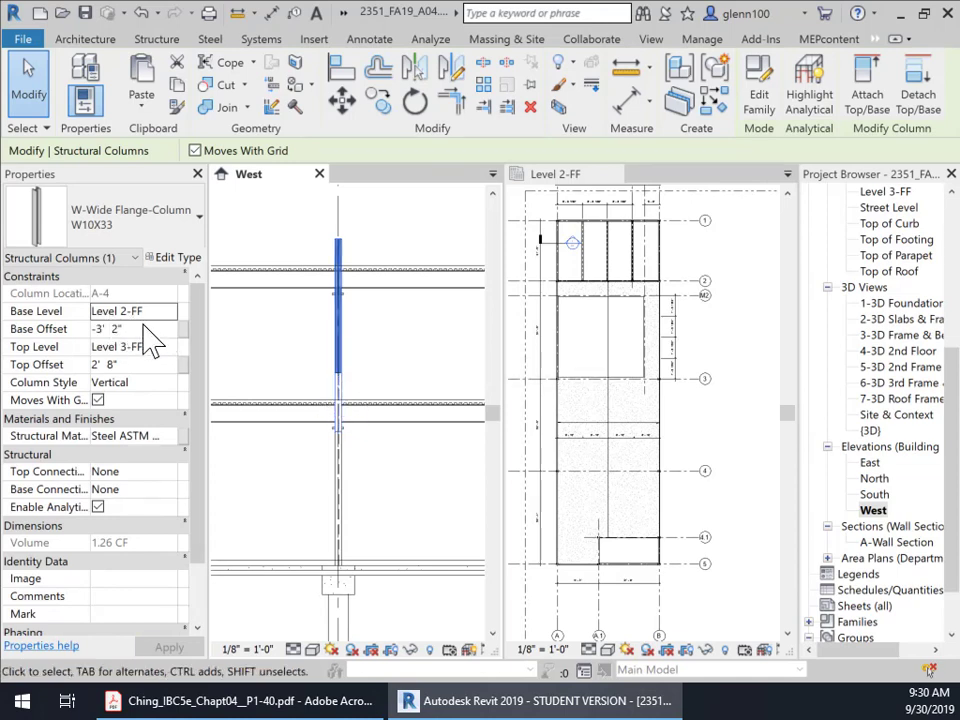
left_click(75, 329)
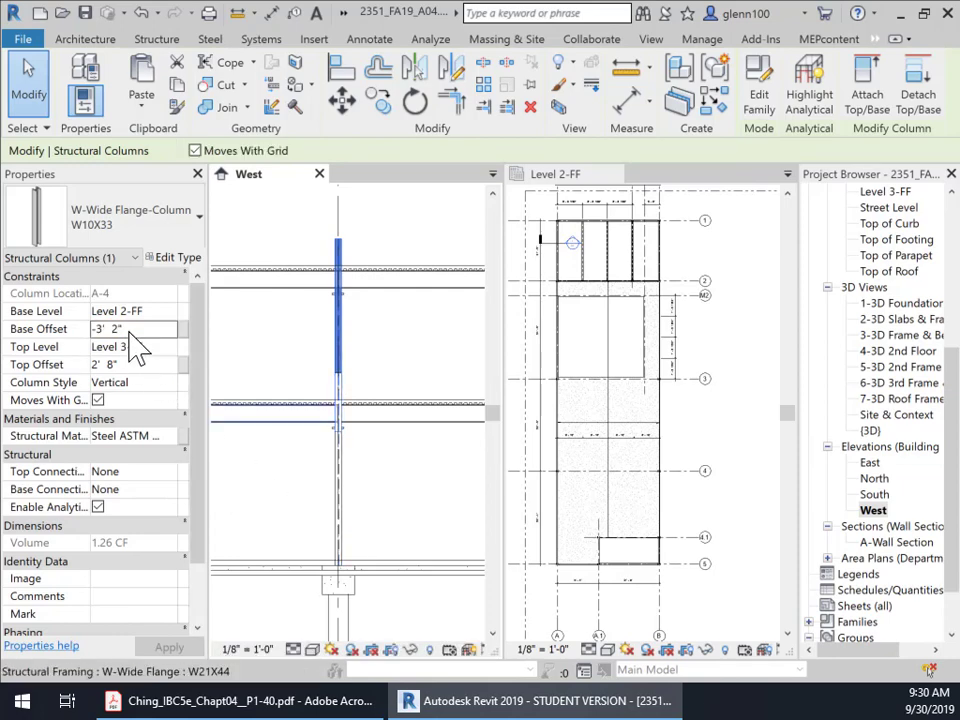
left_click_drag(131, 329, 88, 329)
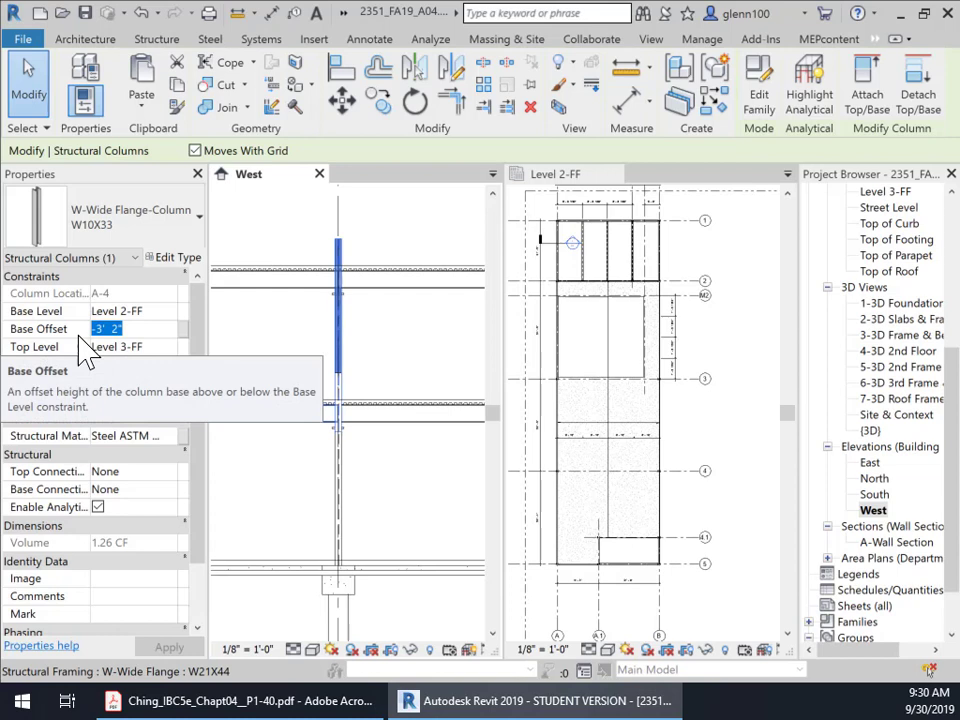
type("32")
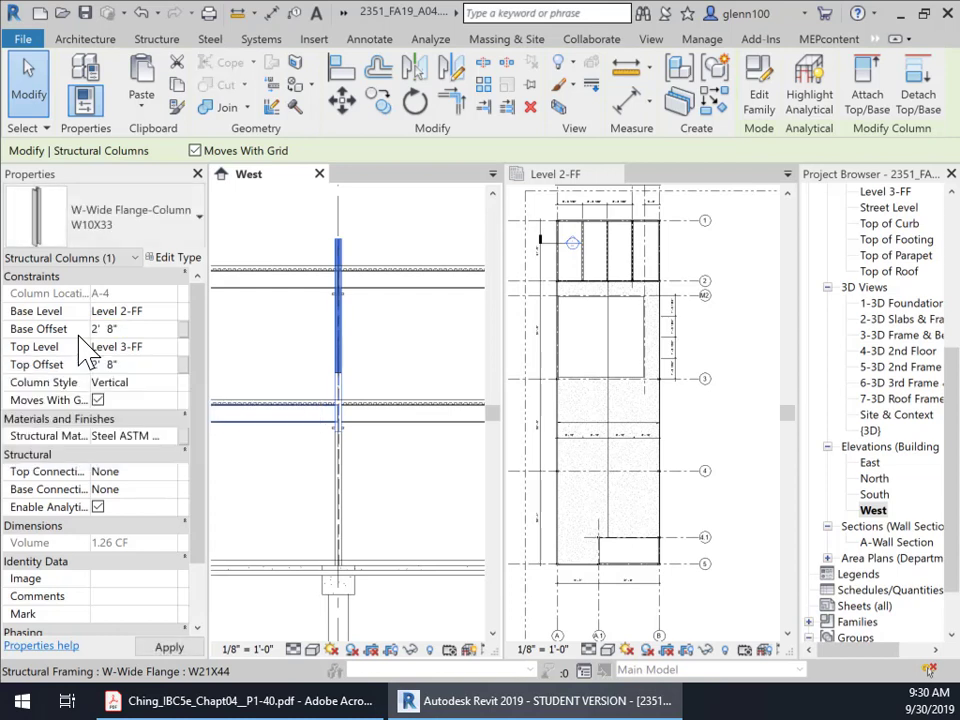
Step: Select the lower W10X33 column to compare its offsets with the upper one
left_click(413, 380)
left_click(341, 488)
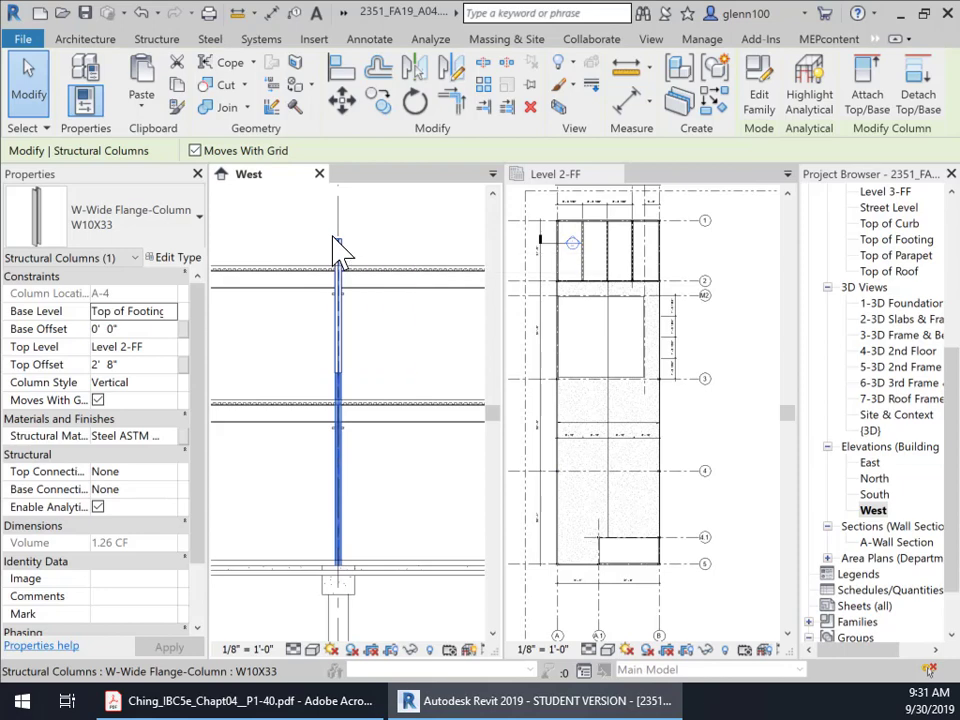
scroll(390, 375, "down", 5)
scroll(388, 393, "down", 2)
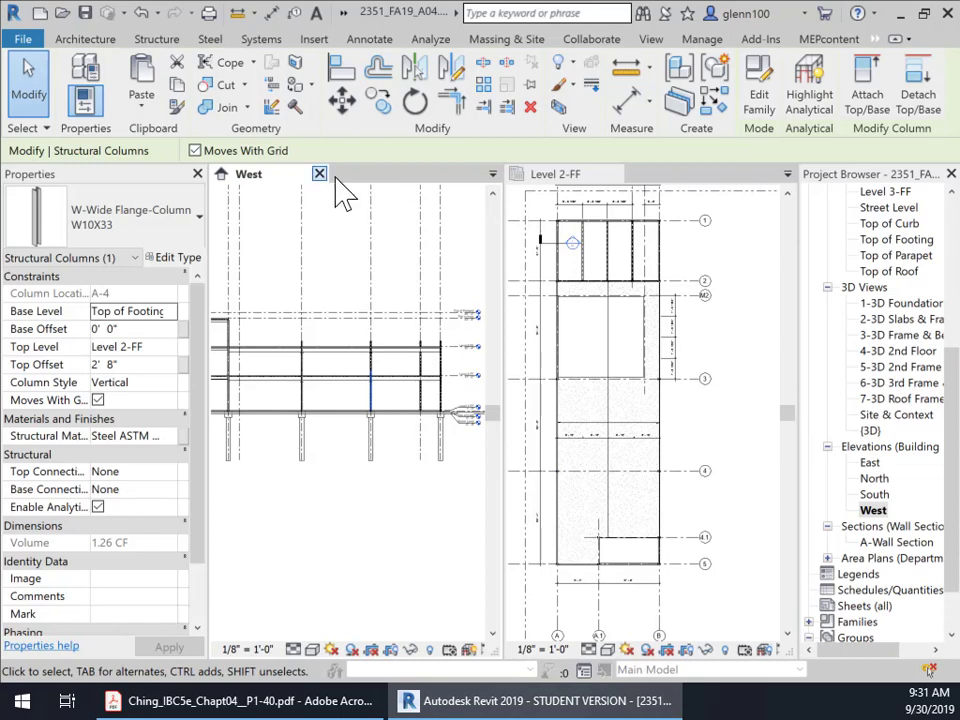
Step: Show the 5-3D 2nd Frame & Beams view straight-on from the front with nothing selected
left_click(492, 175)
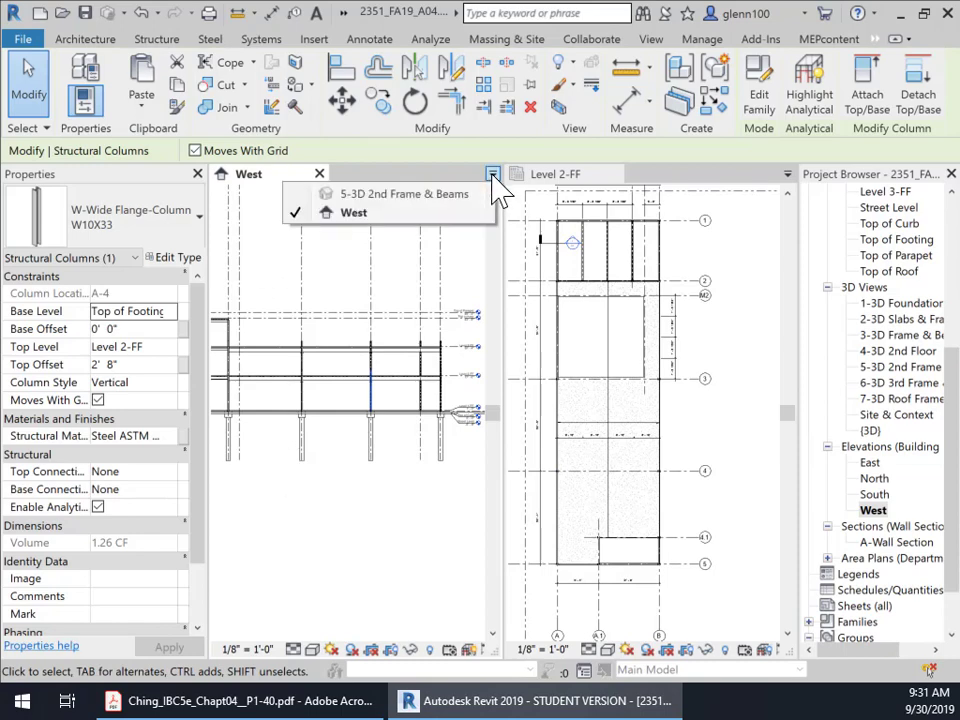
left_click(390, 197)
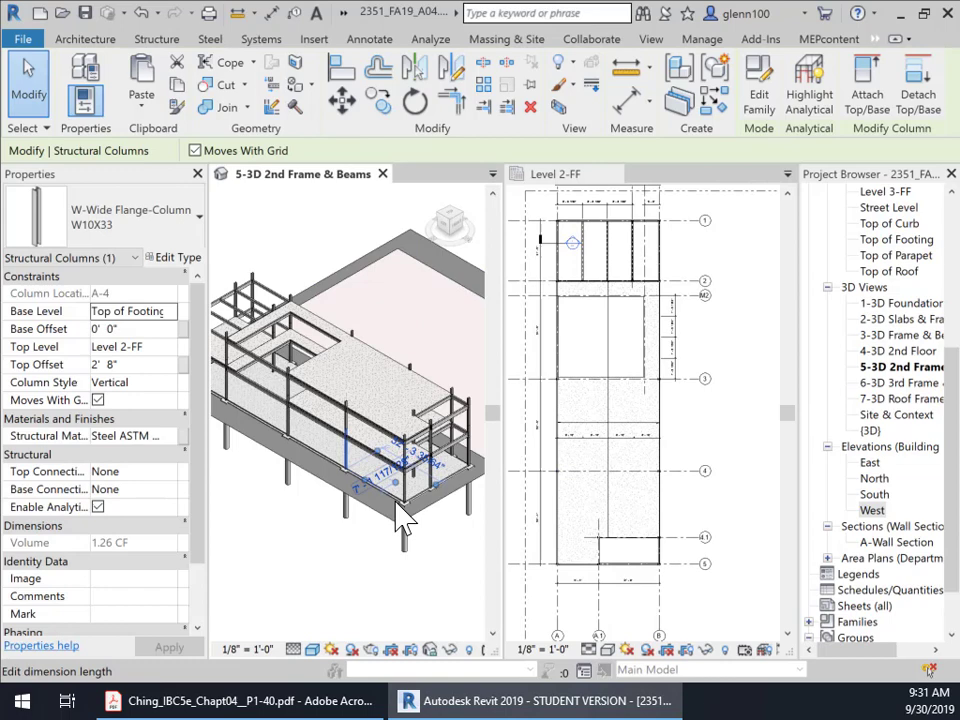
left_click(446, 224)
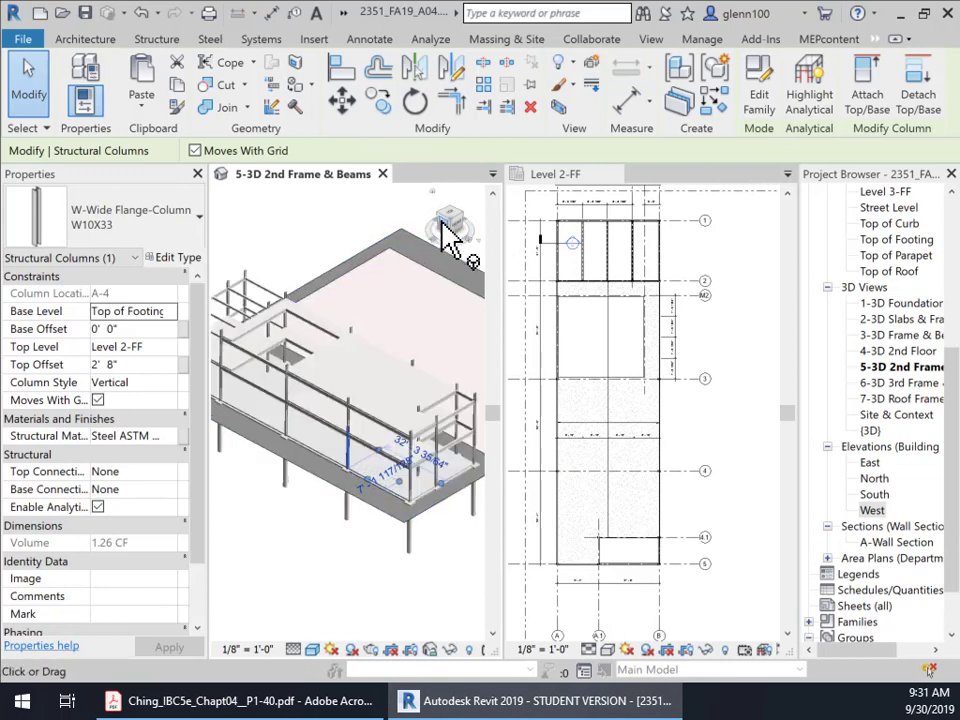
scroll(362, 480, "down", 6)
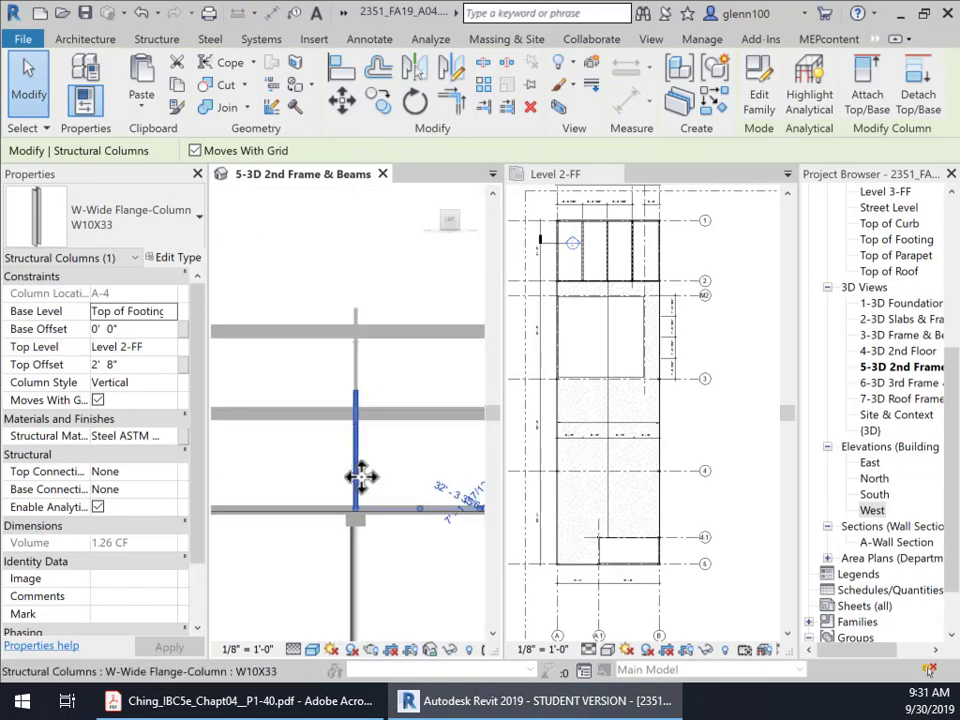
middle_click_drag(377, 525, 392, 497)
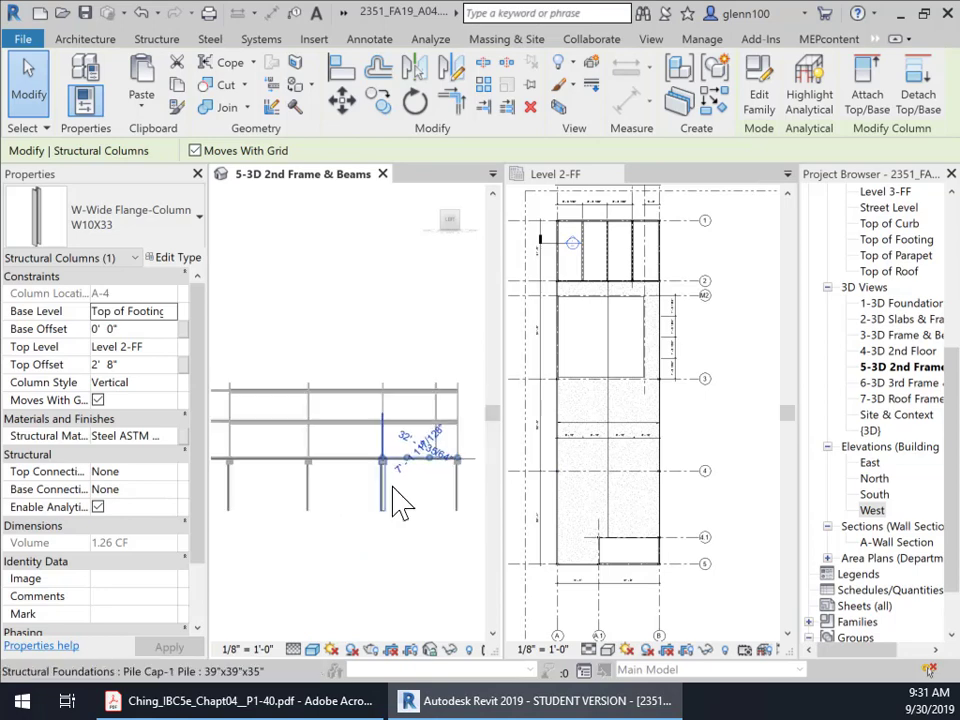
scroll(401, 521, "down", 3)
left_click(418, 570)
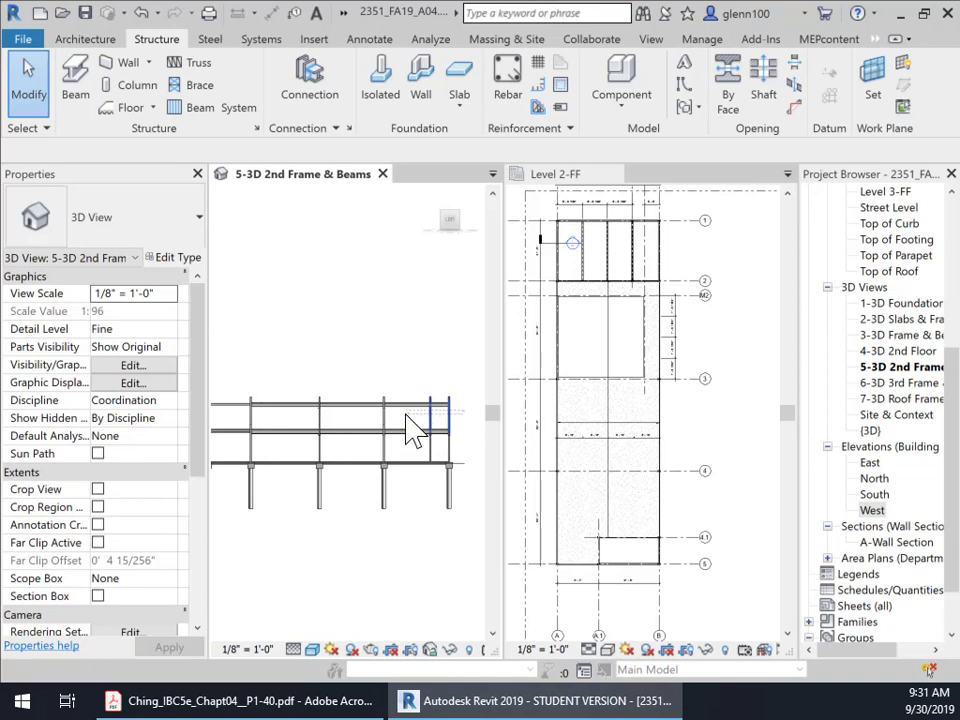
Step: Crossing-select all nine upper-level W10X33 columns
left_click_drag(406, 414, 259, 414)
scroll(300, 550, "down", 4)
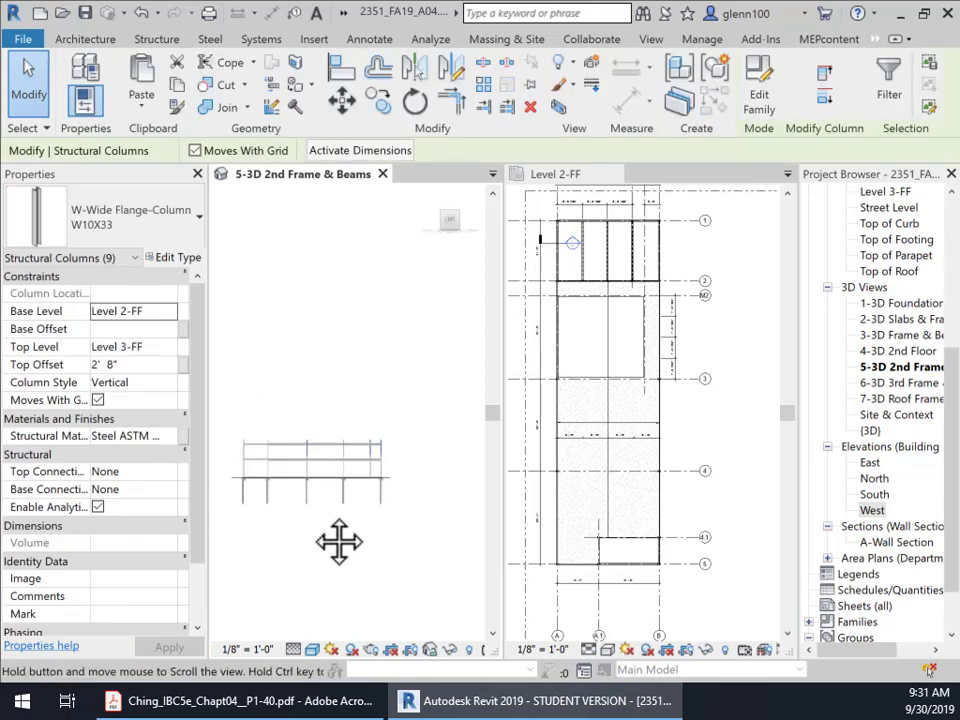
middle_click_drag(339, 541, 360, 467)
scroll(339, 454, "up", 3)
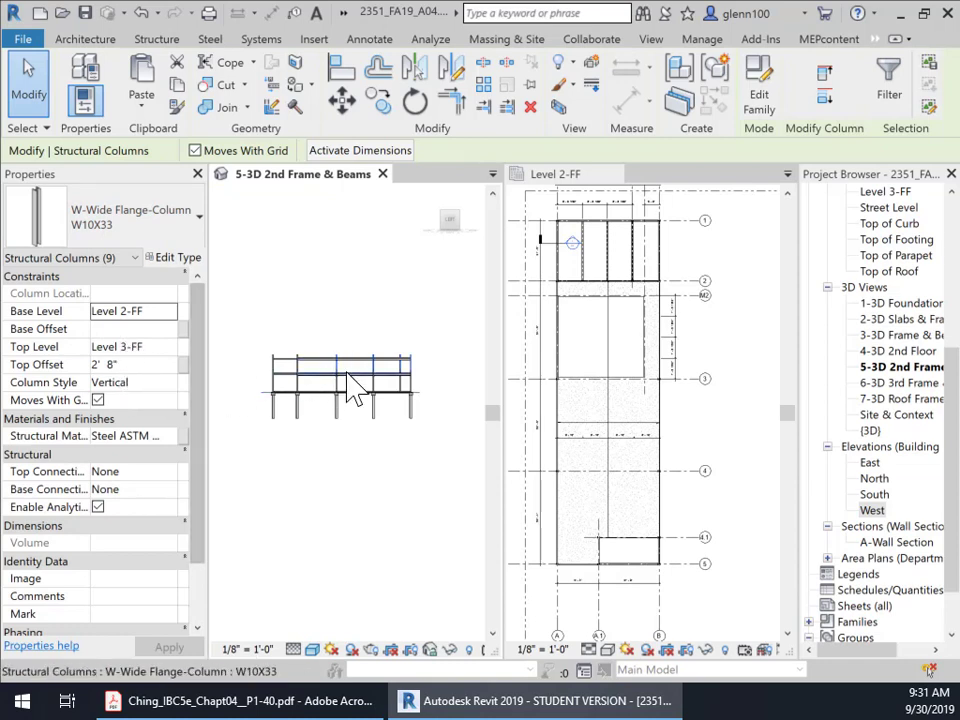
Step: Set the nine selected columns' Base Offset to 32 (2' 8") and apply
left_click(113, 331)
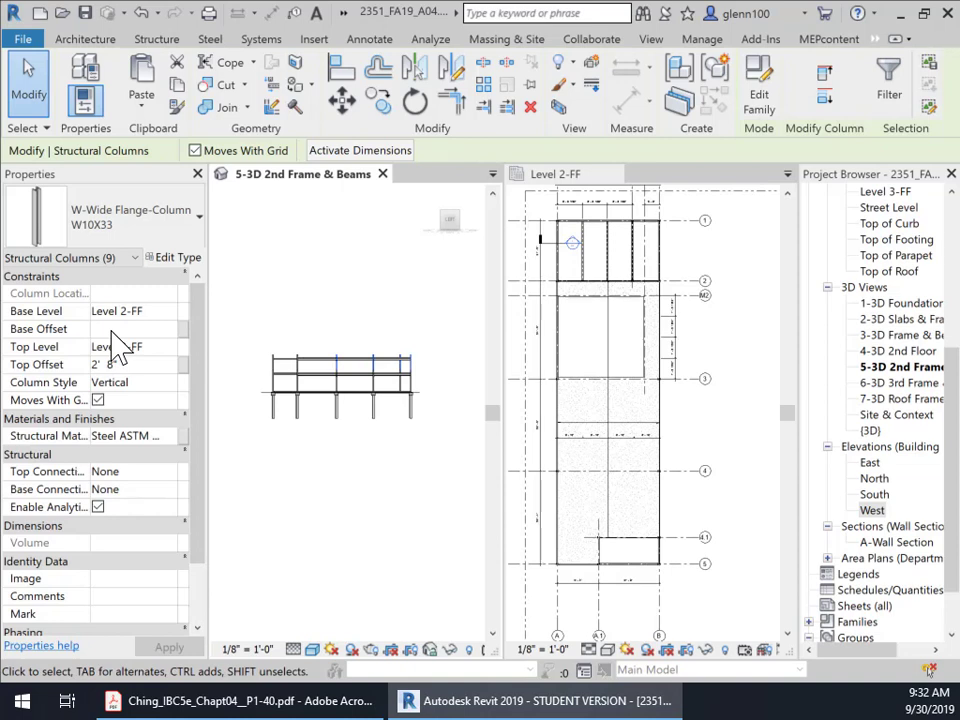
type("32")
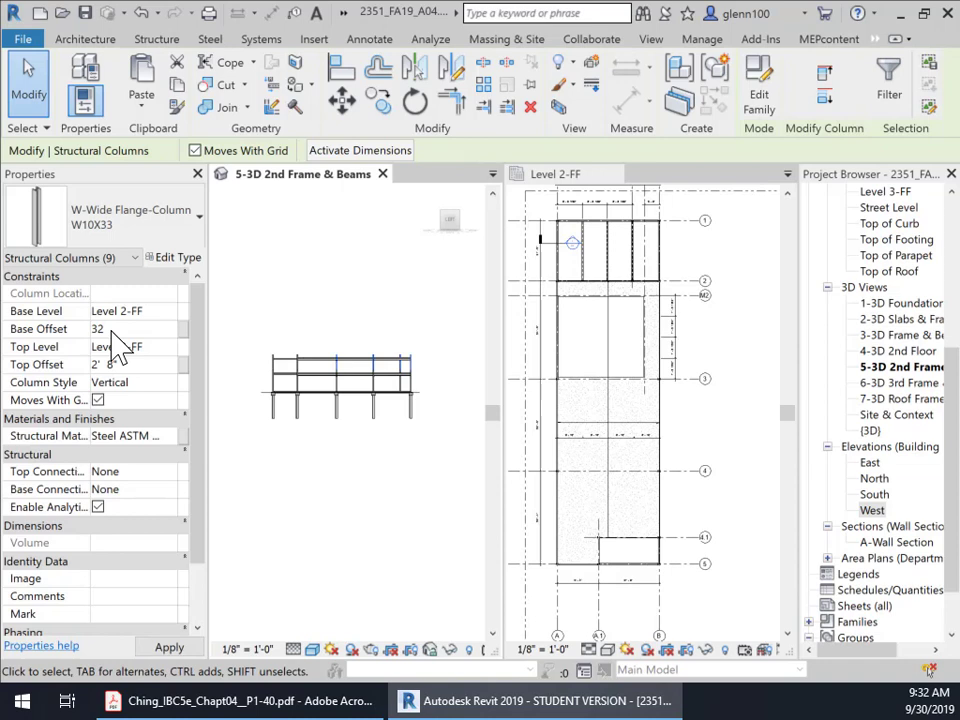
key("Return")
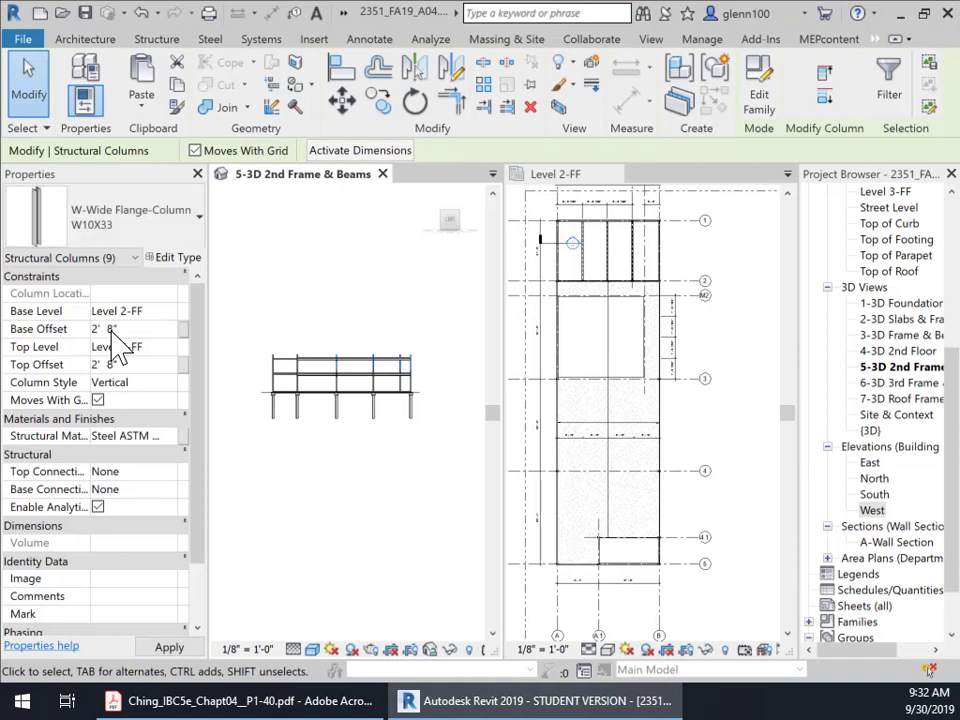
left_click(172, 648)
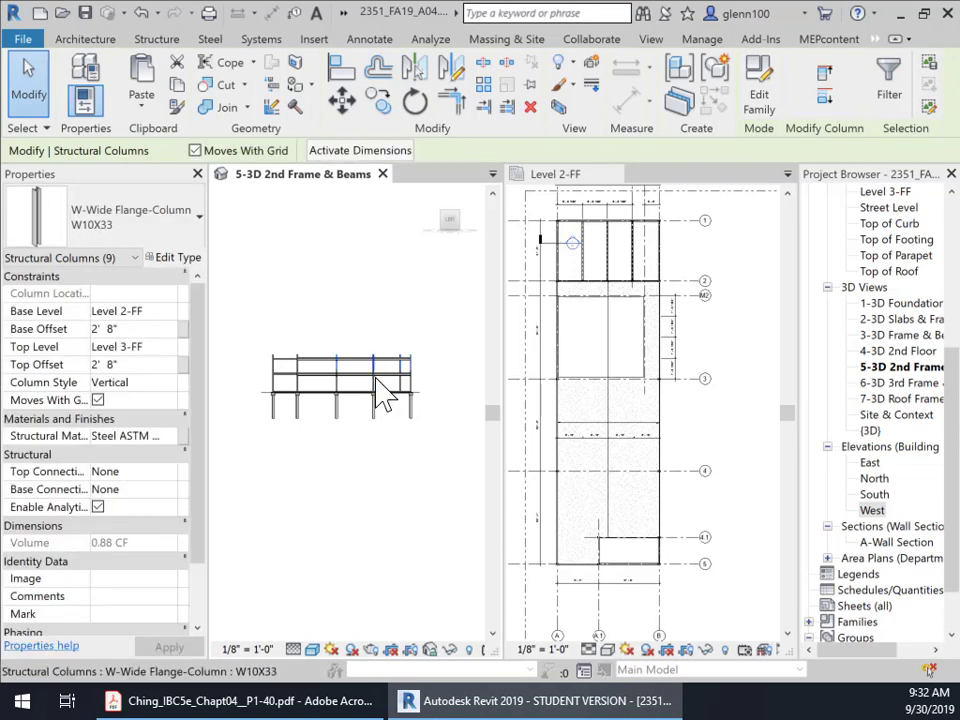
Step: Zoom into a column junction and check the lower column's top against the upper column
scroll(375, 377, "up", 5)
middle_click_drag(401, 407, 240, 458)
scroll(315, 429, "up", 4)
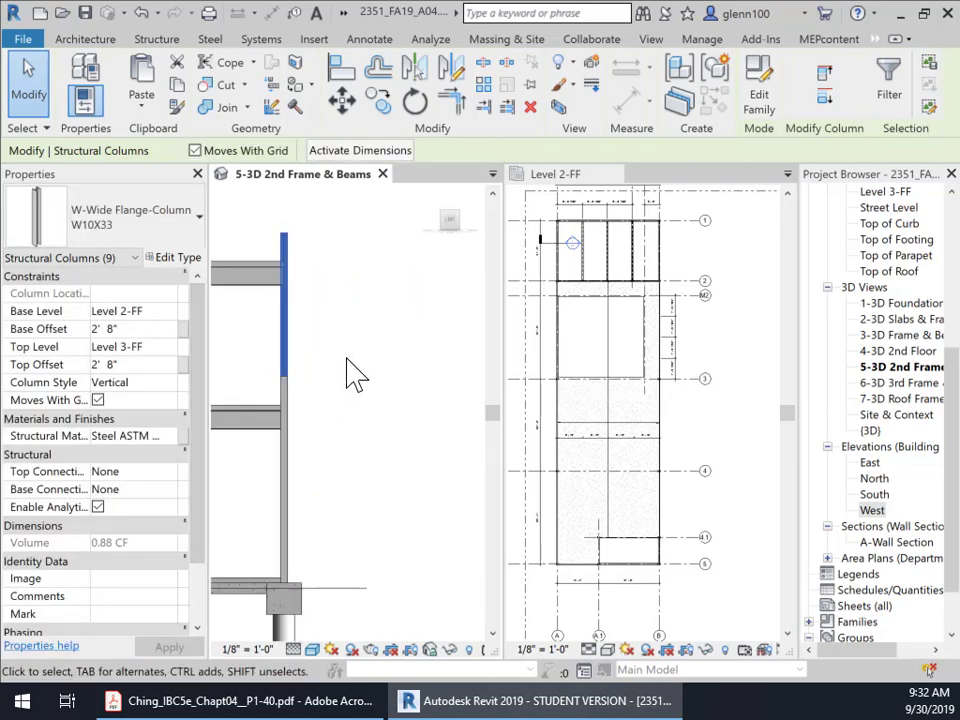
middle_click_drag(354, 375, 428, 414)
left_click(424, 476)
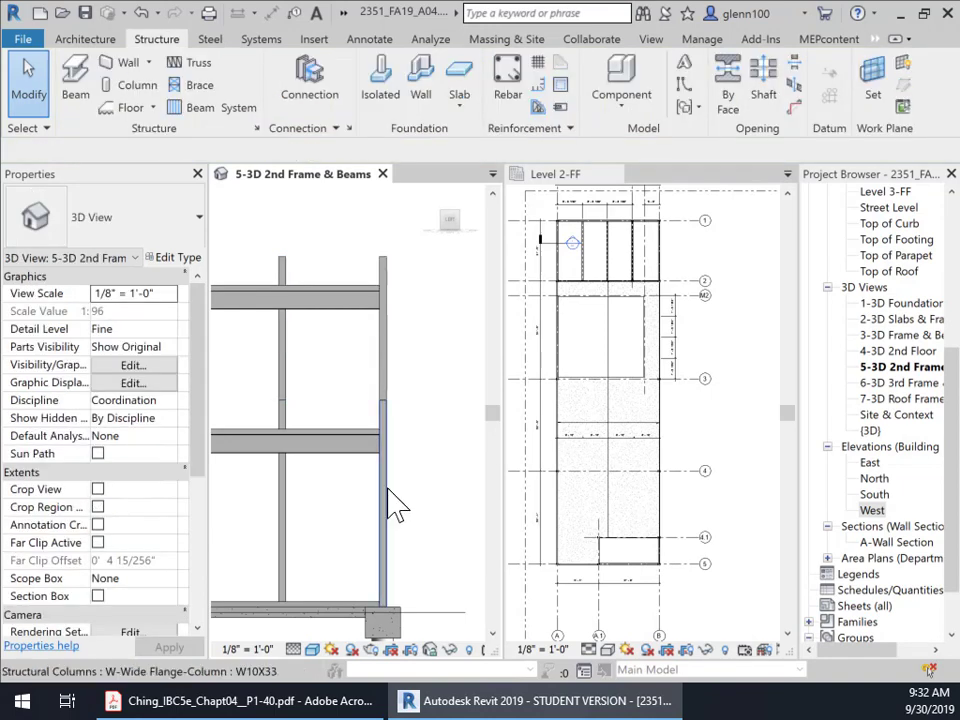
left_click(397, 505)
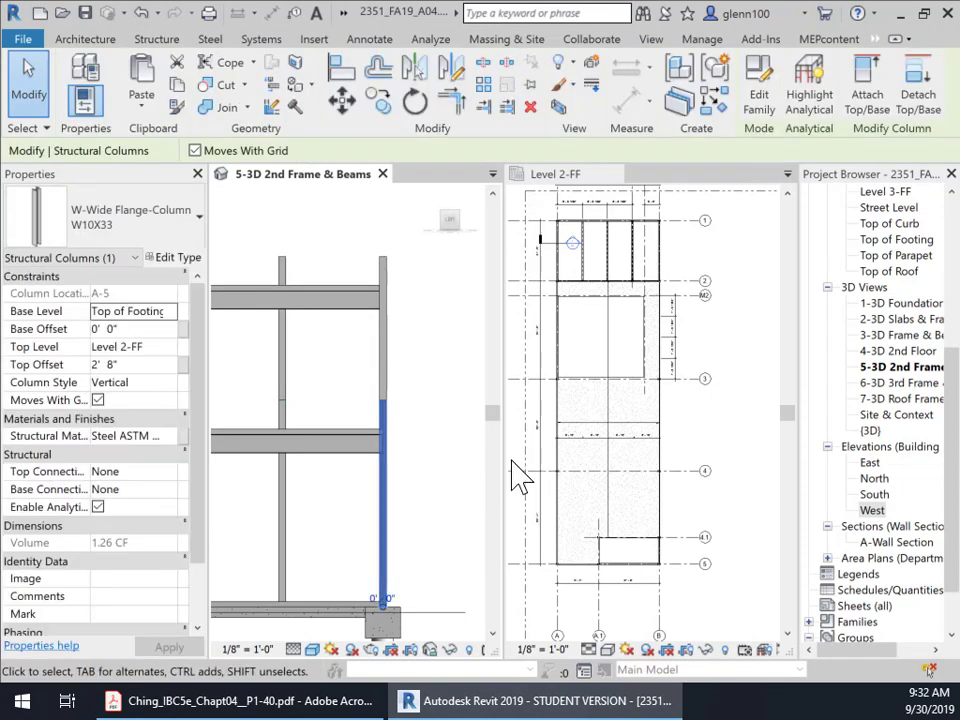
left_click(410, 390)
Step: Select the Level 3-FF deck to confirm it is 4" LW Concrete on 2" Metal Deck
scroll(408, 400, "down", 5)
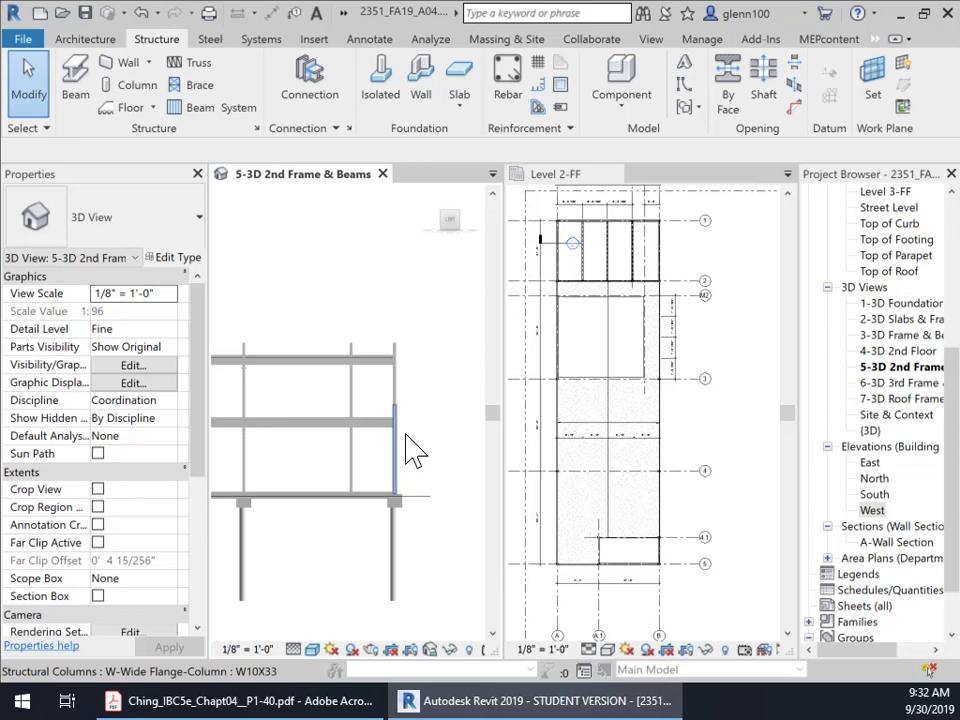
middle_click_drag(407, 330, 440, 404)
middle_click_drag(284, 320, 392, 298)
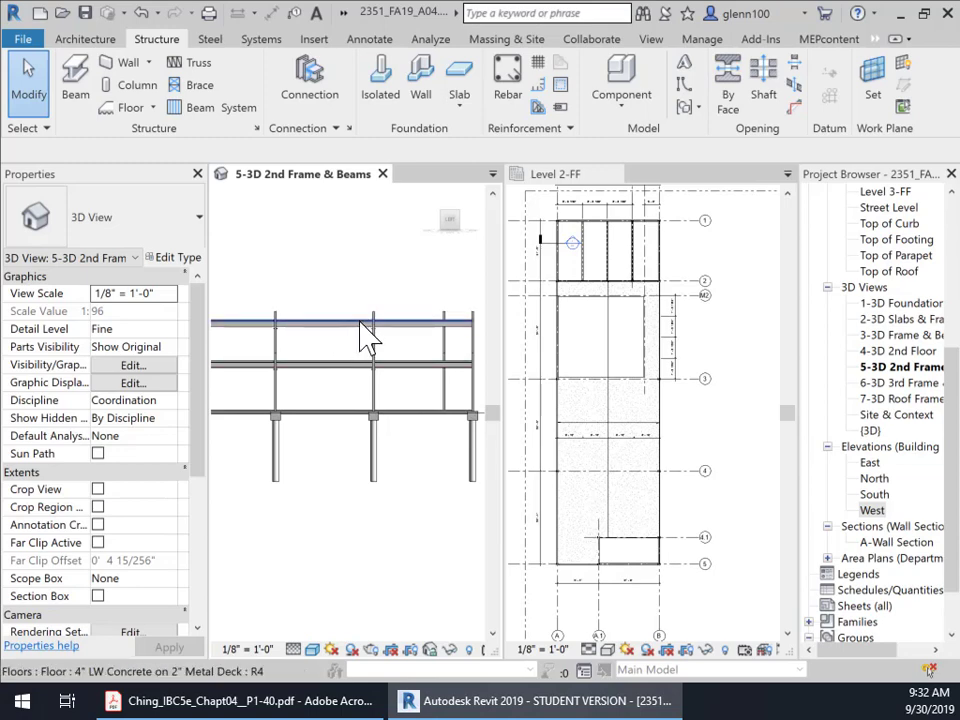
left_click(361, 323)
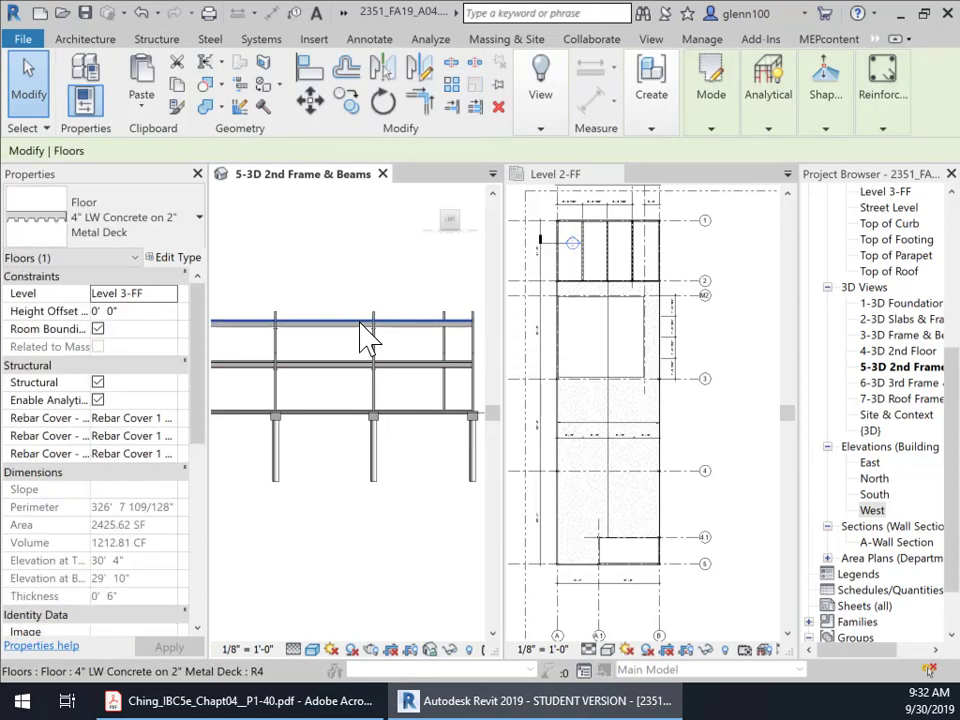